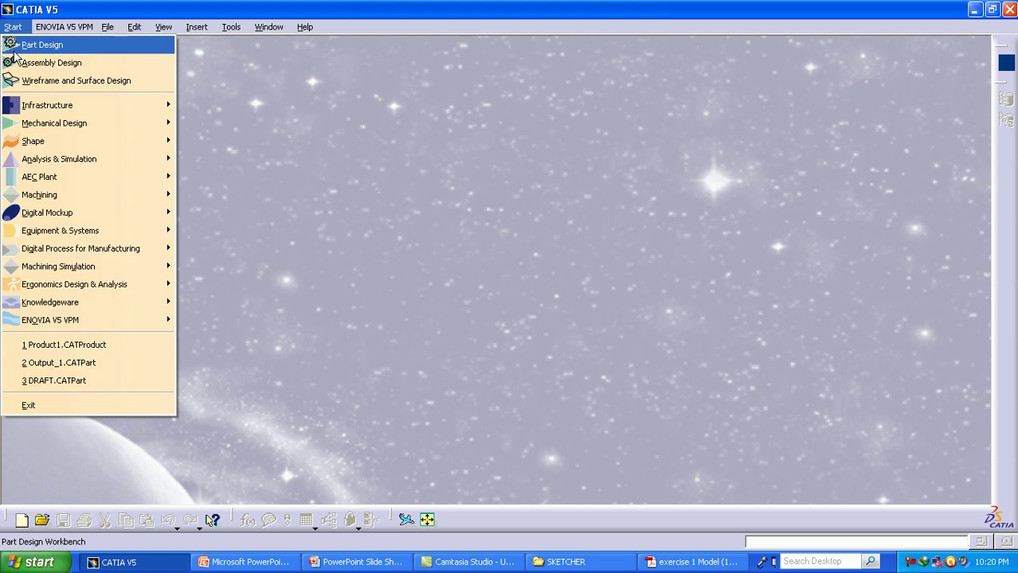
Step: Create a new Part Design part named EXERCISE 1
{"action": "left_click", "coordinate": [36, 46]}
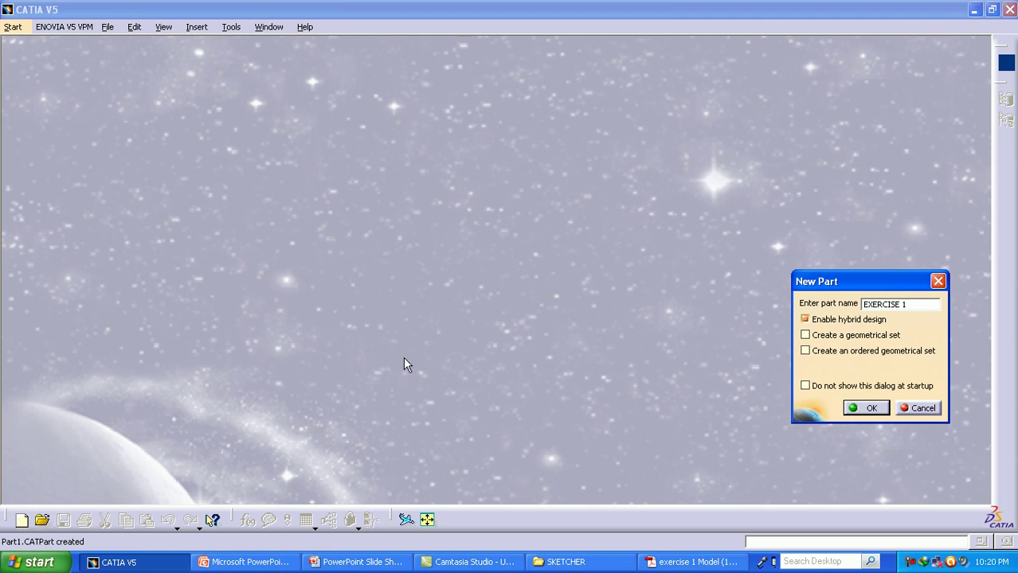
{"action": "left_click", "coordinate": [867, 408]}
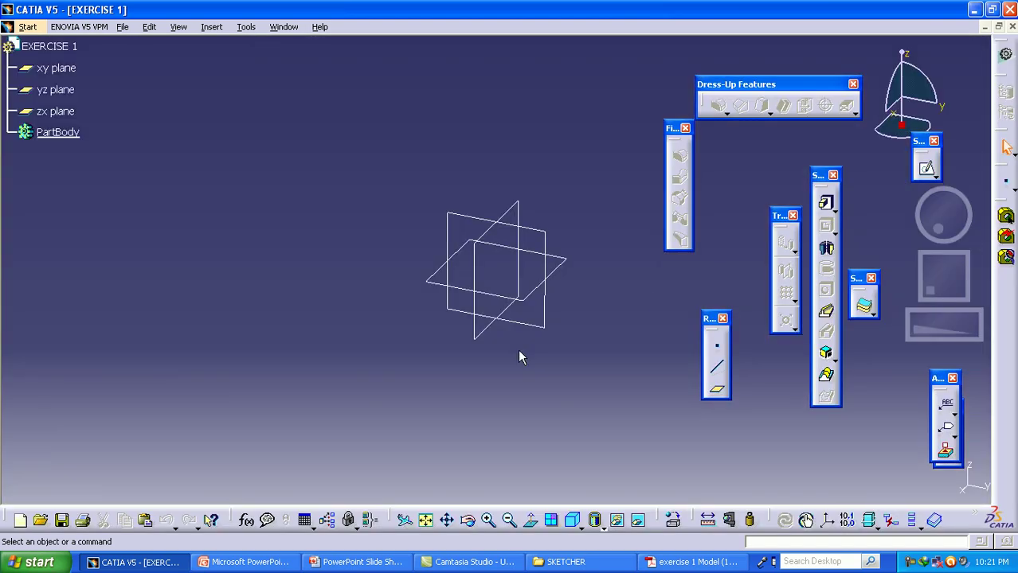
Step: Start a sketch on the yz plane and check the reference drawing
{"action": "left_click", "coordinate": [927, 169]}
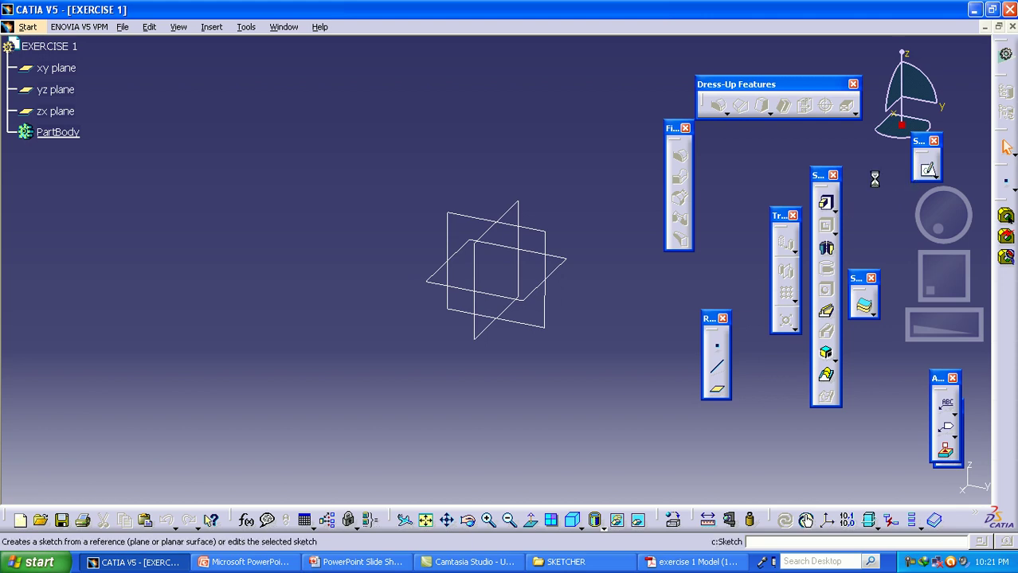
{"action": "left_click", "coordinate": [462, 218]}
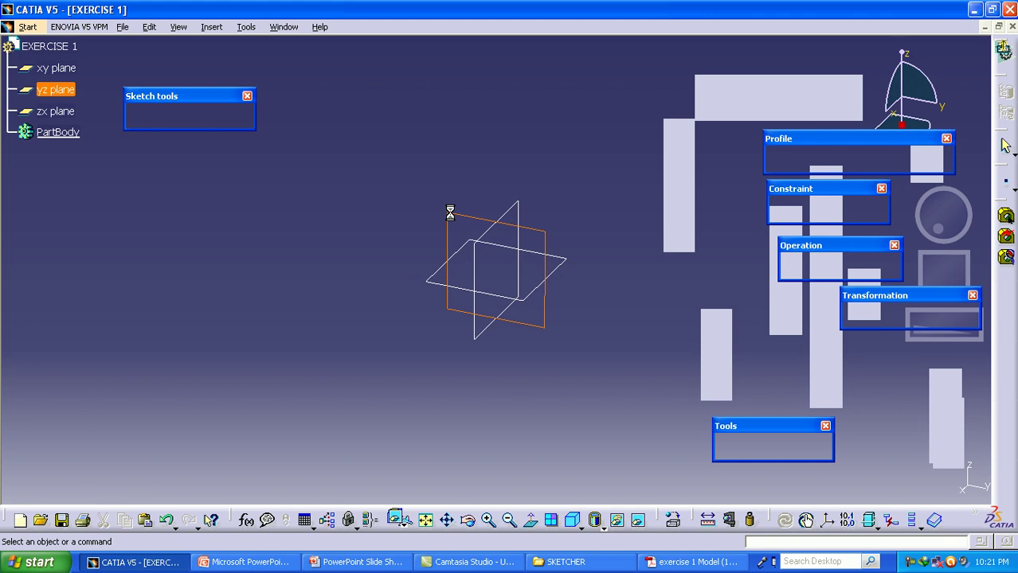
{"action": "key", "text": "alt+Tab"}
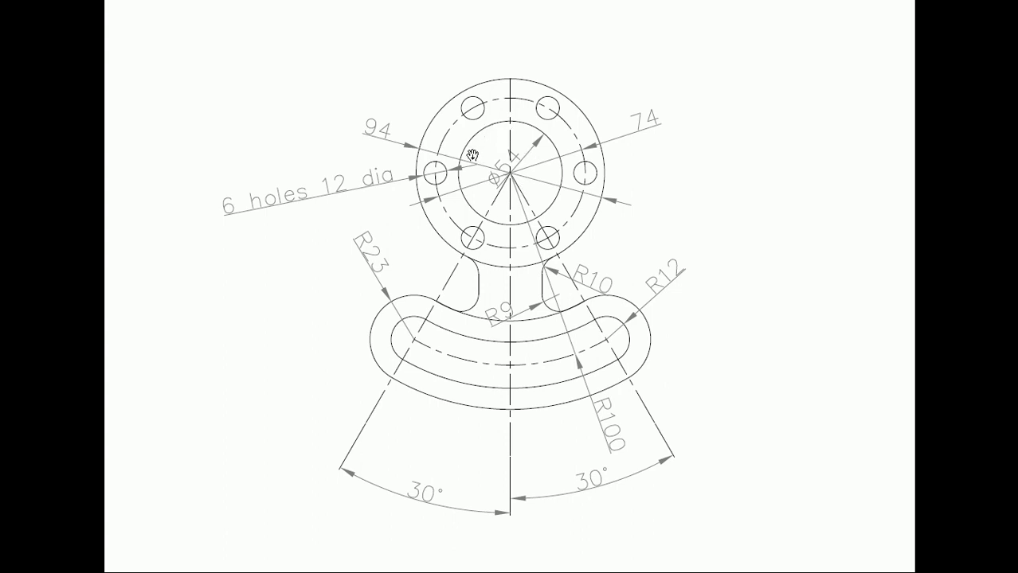
{"action": "key", "text": "alt+Tab"}
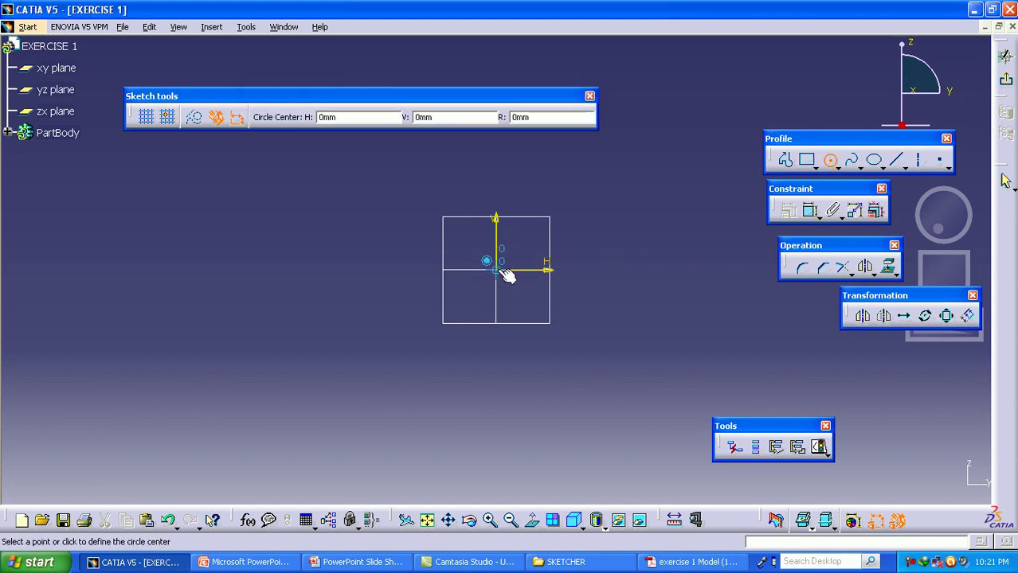
Step: Draw the first circle centred on the origin, then check the reference drawing
{"action": "left_click", "coordinate": [508, 276]}
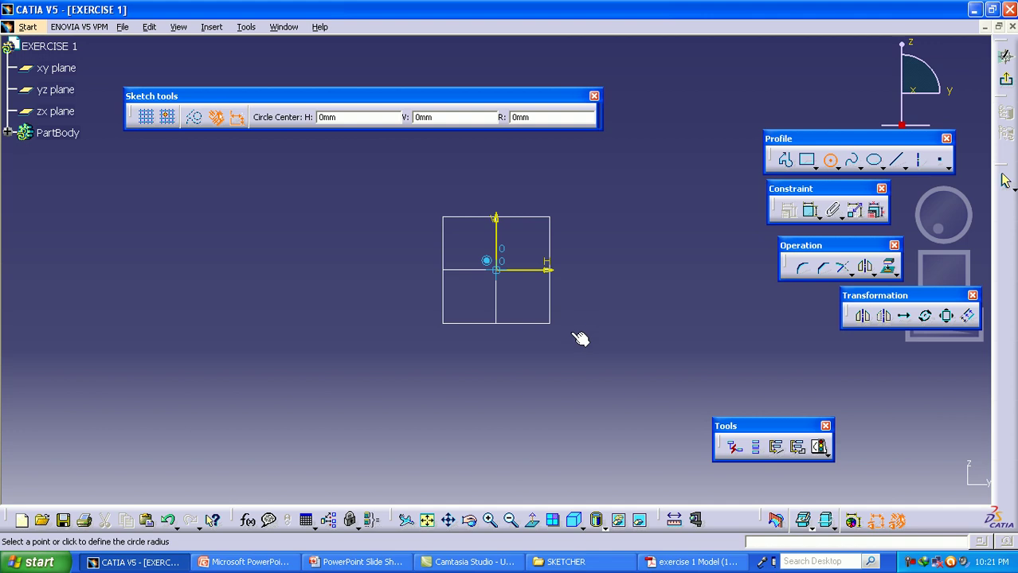
{"action": "left_click", "coordinate": [571, 335]}
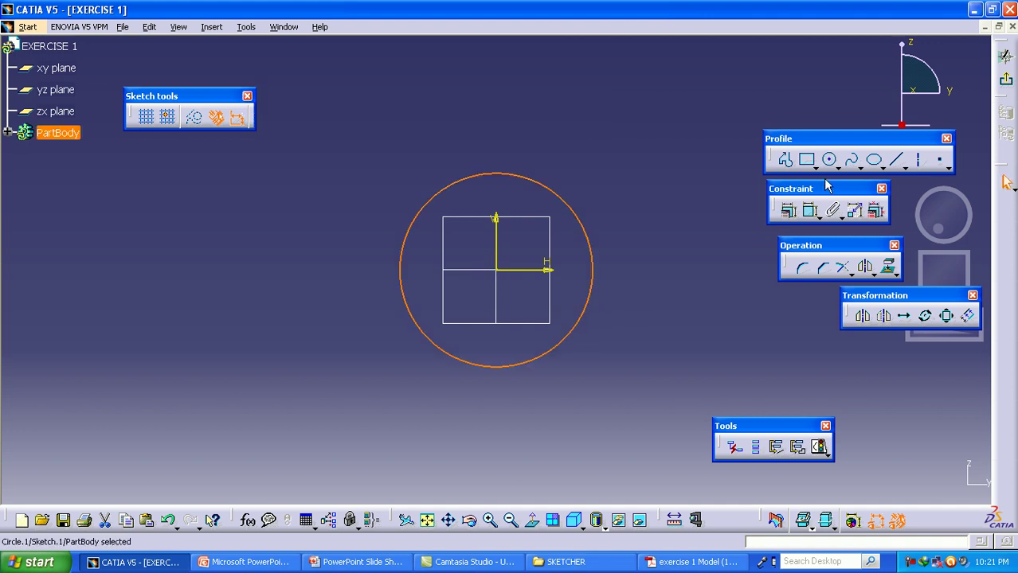
{"action": "key", "text": "alt+Tab"}
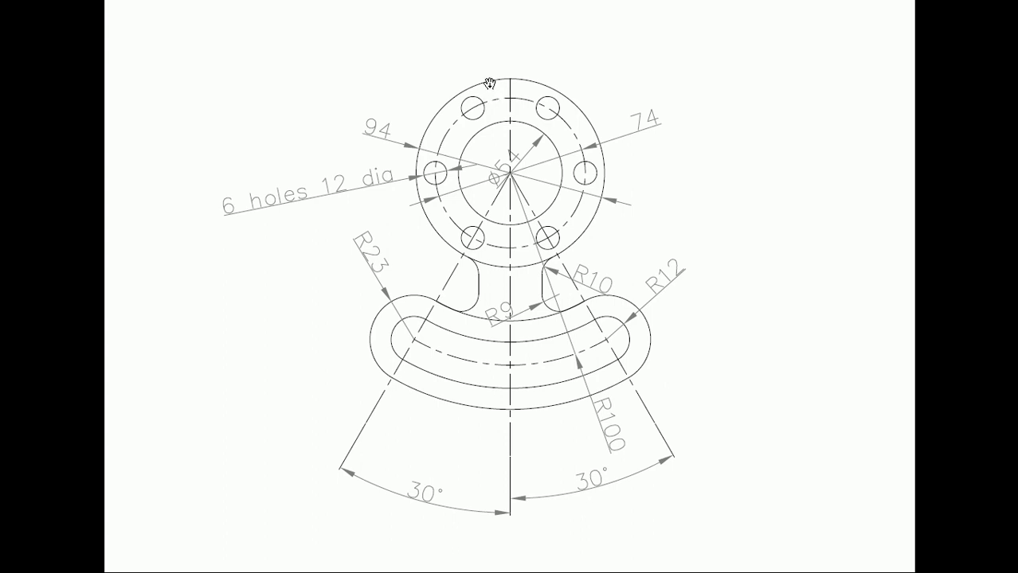
{"action": "key", "text": "alt+Tab"}
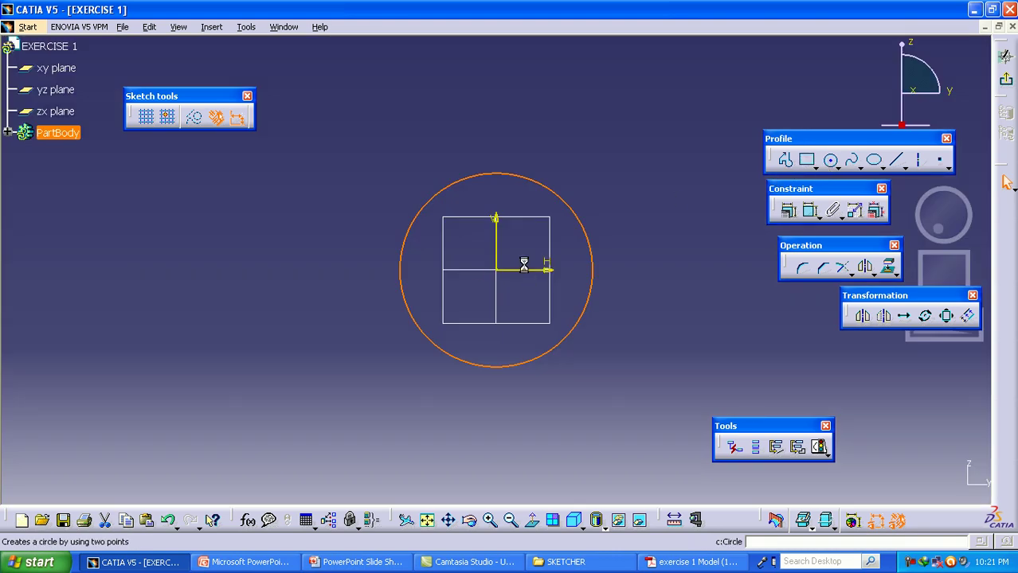
Step: Add a larger second circle and a small inner circle, both centred on the origin
{"action": "left_click", "coordinate": [497, 270]}
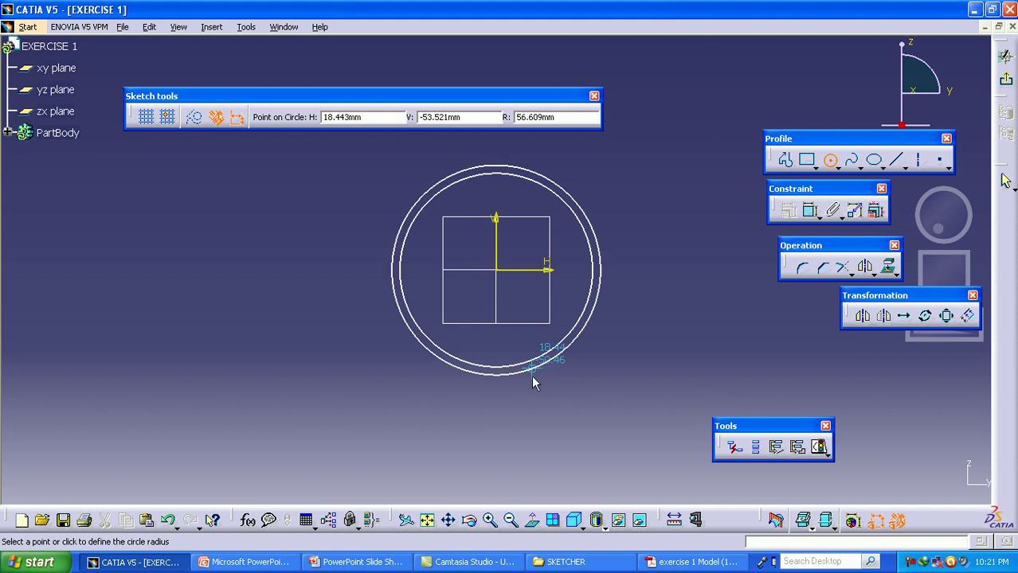
{"action": "left_click", "coordinate": [546, 372]}
{"action": "left_click", "coordinate": [674, 255]}
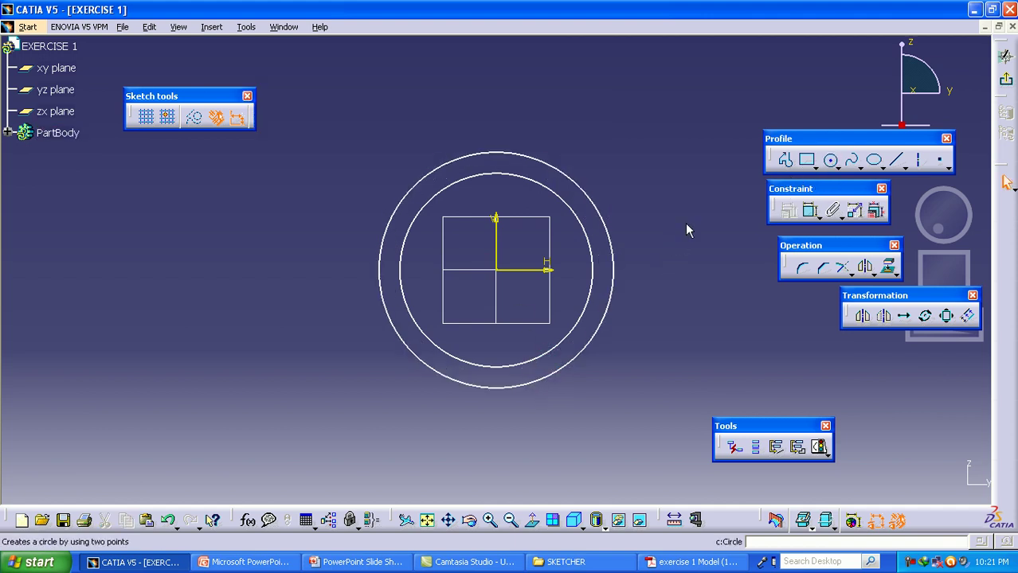
{"action": "left_click", "coordinate": [504, 271]}
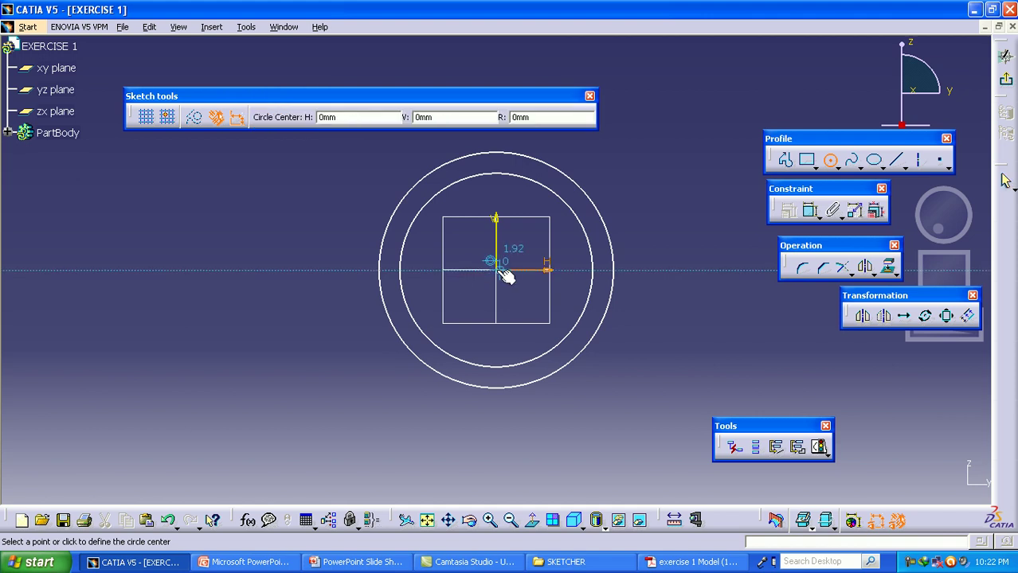
{"action": "left_click", "coordinate": [498, 328]}
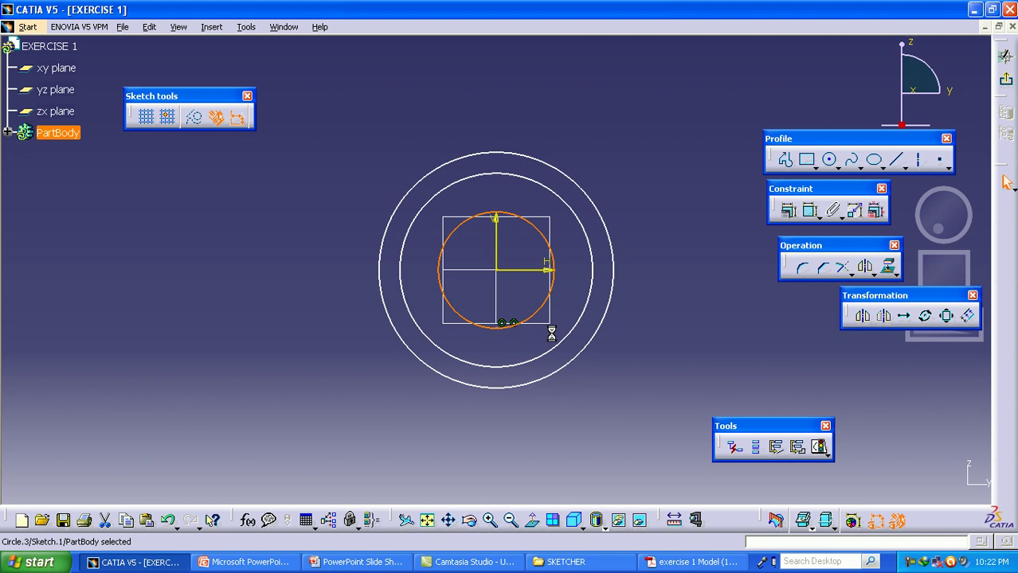
{"action": "left_click", "coordinate": [649, 338]}
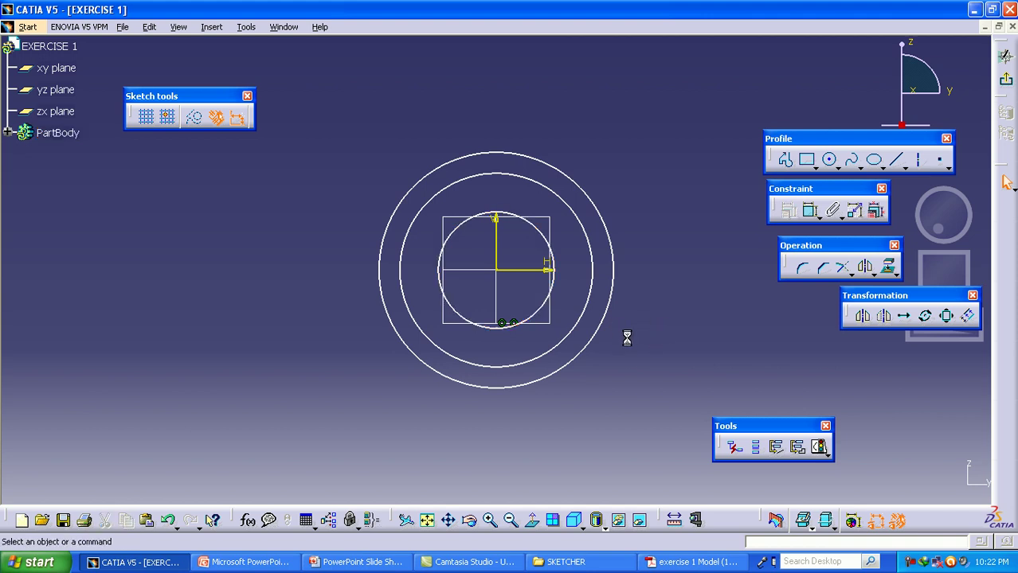
{"action": "middle_click", "coordinate": [607, 290]}
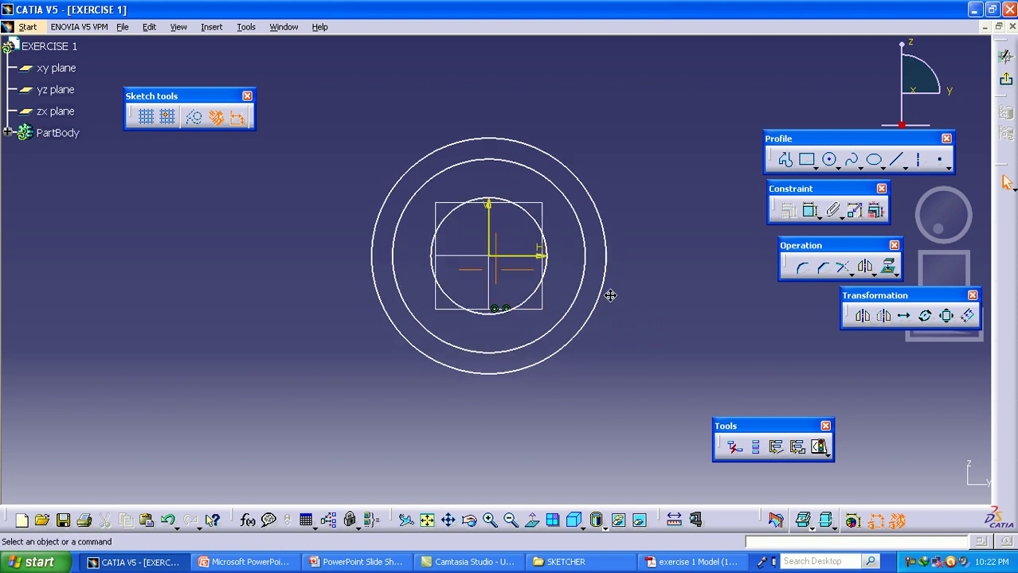
Step: Dimension the three circle diameters (D 59.637, D 99.178, D 120.711)
{"action": "left_click", "coordinate": [810, 211]}
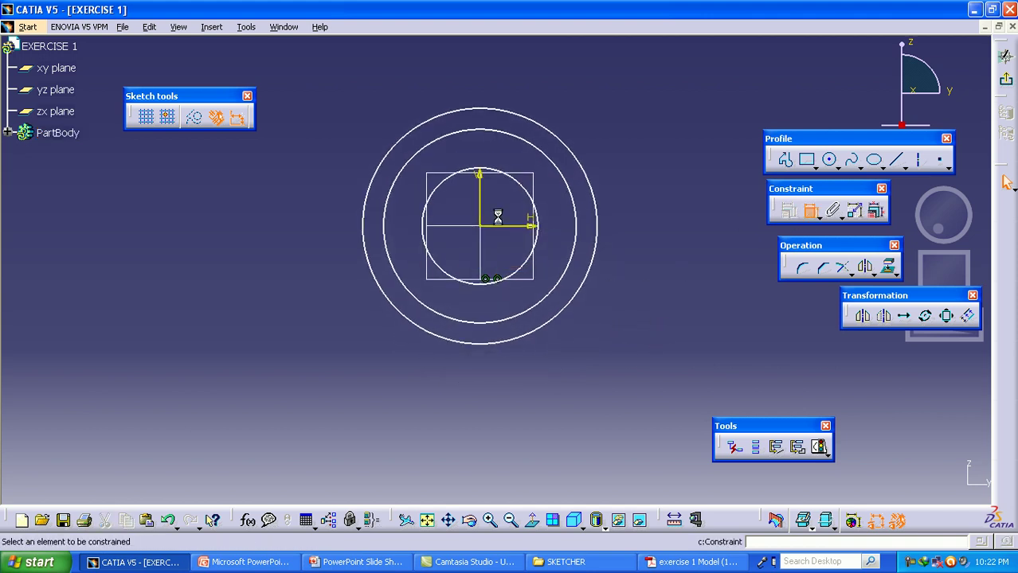
{"action": "left_click", "coordinate": [544, 213]}
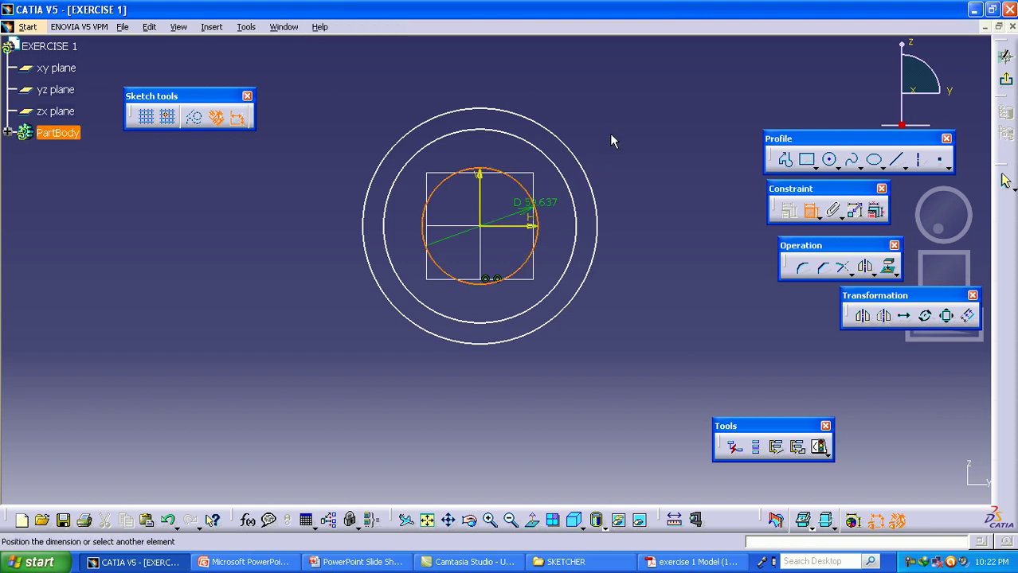
{"action": "left_click", "coordinate": [607, 145]}
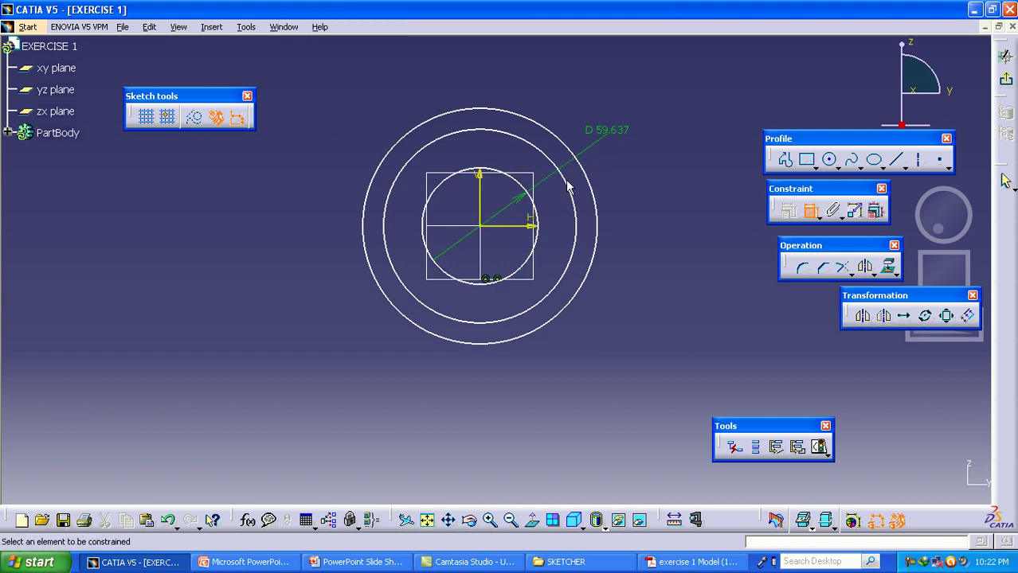
{"action": "left_click", "coordinate": [571, 188]}
{"action": "left_click", "coordinate": [635, 153]}
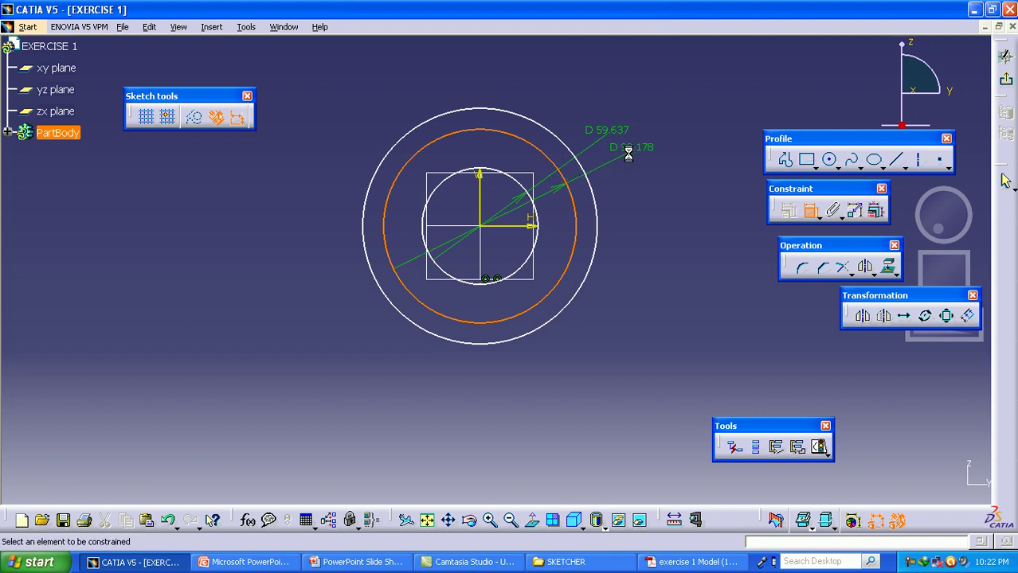
{"action": "left_click", "coordinate": [593, 191]}
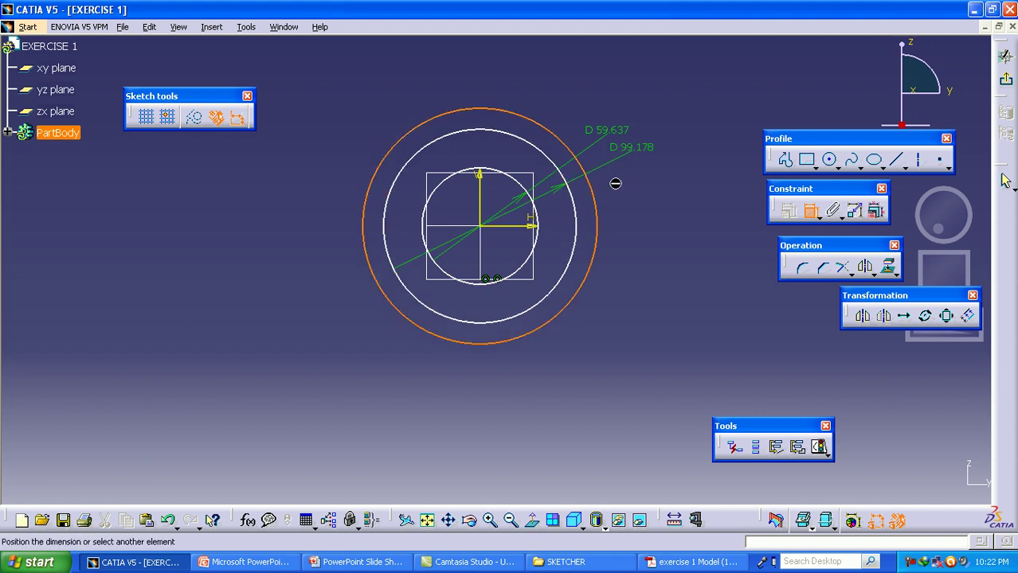
{"action": "left_click", "coordinate": [651, 206]}
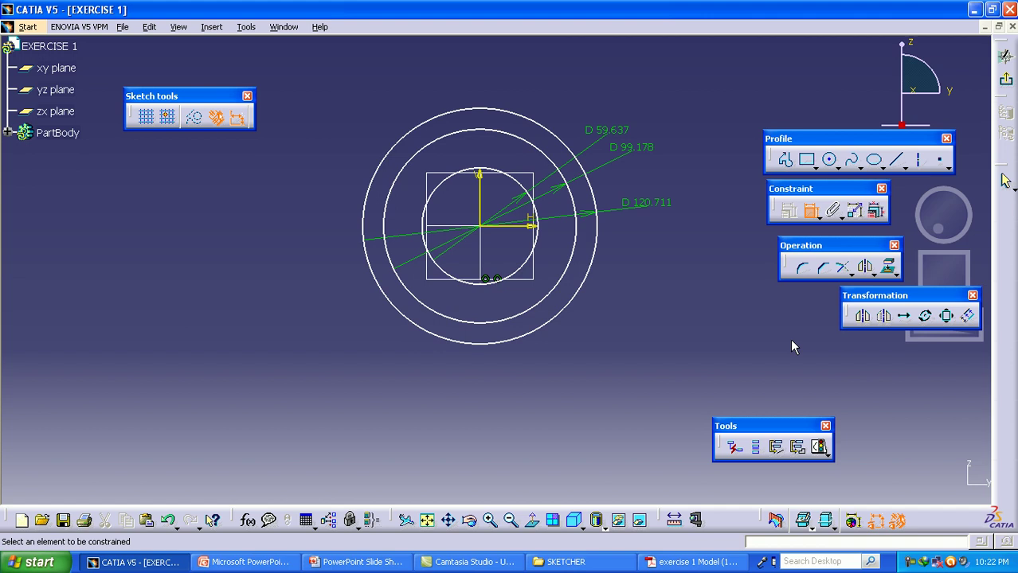
Step: Turn on constraint-status colouring in Sketch Analysis and open Edit Multi-Constraint
{"action": "left_click", "coordinate": [852, 520]}
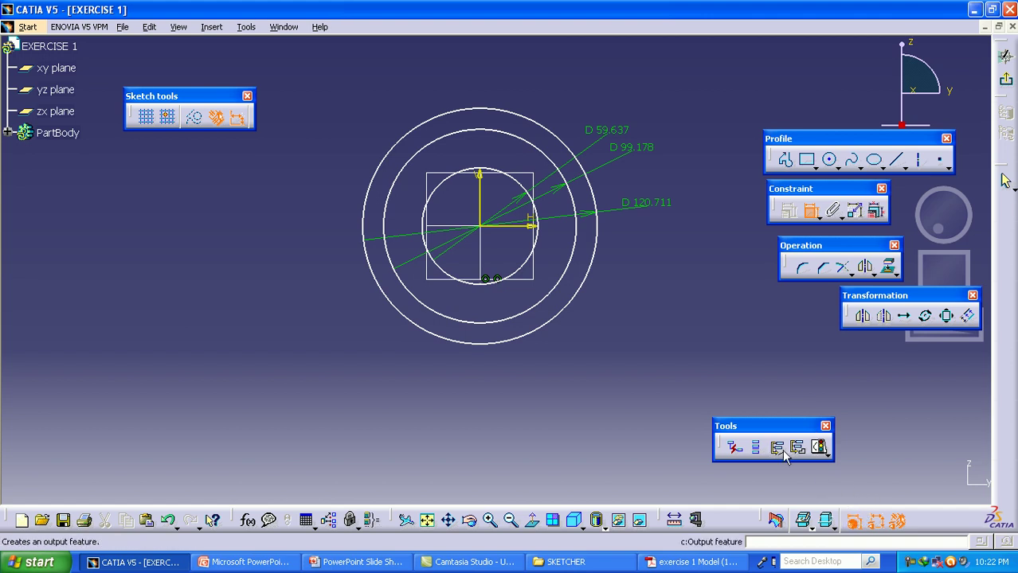
{"action": "middle_click_drag", "start_coordinate": [664, 391], "coordinate": [605, 403]}
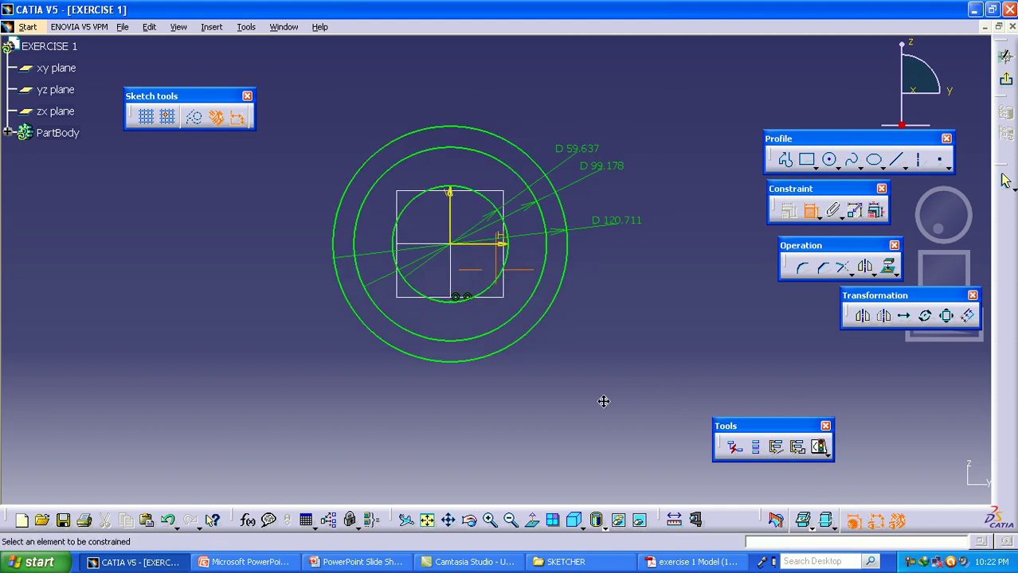
{"action": "left_click", "coordinate": [875, 210]}
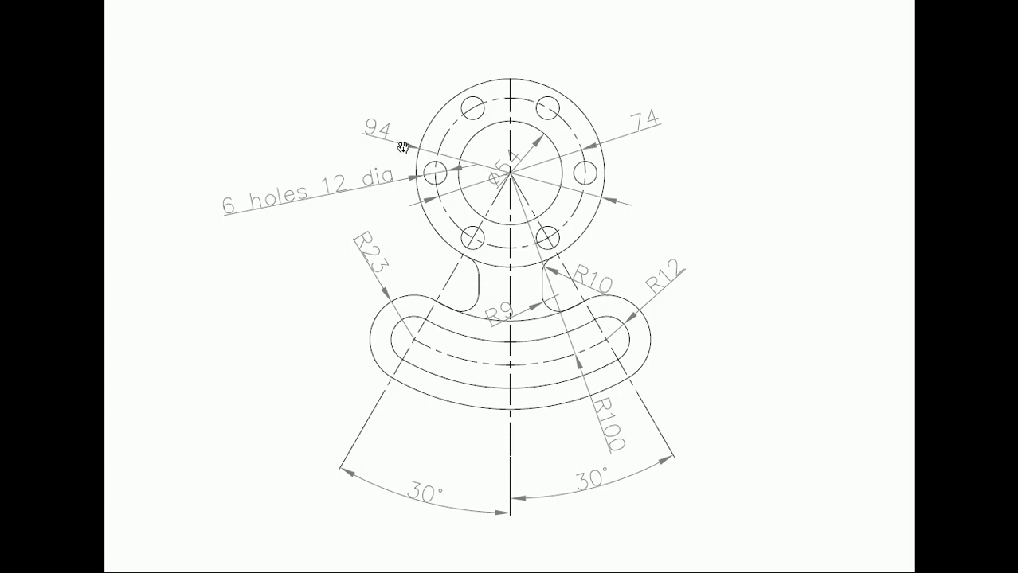
Step: Set the three circle radii to 54, 74 and 94 mm in Edit Multi-Constraint
{"action": "key", "text": "alt+Tab"}
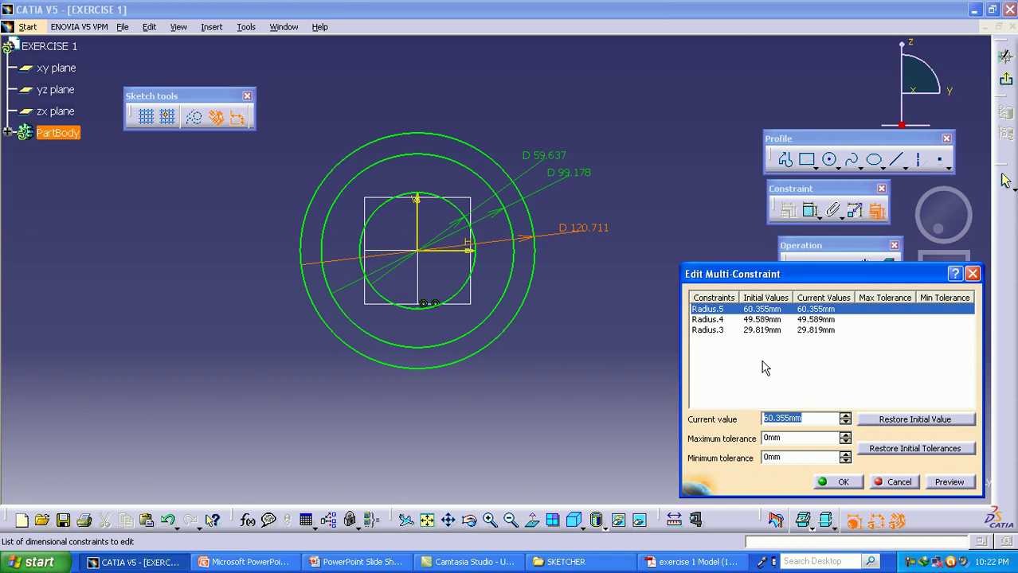
{"action": "type", "text": "54"}
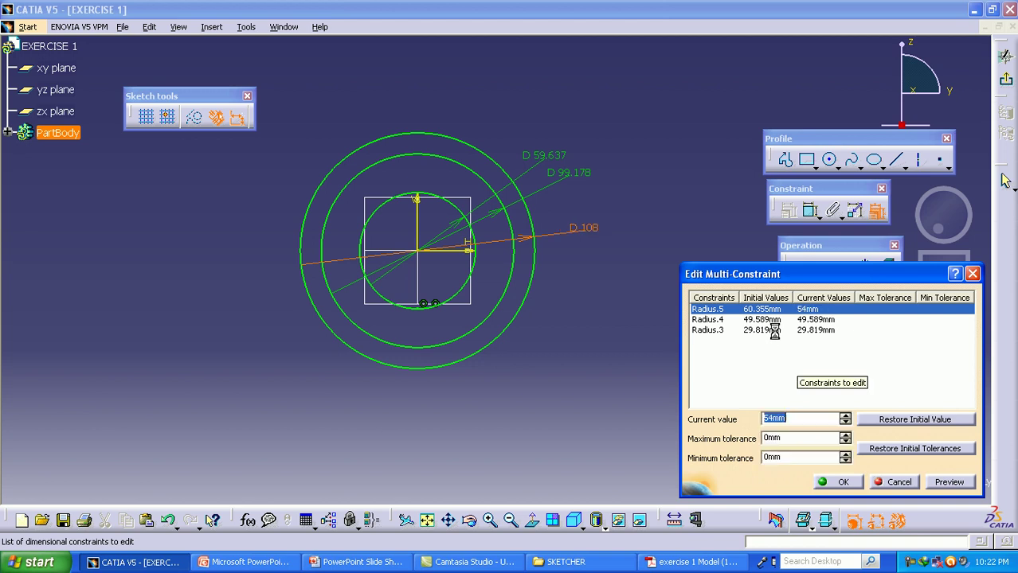
{"action": "left_click", "coordinate": [774, 318]}
{"action": "type", "text": "74"}
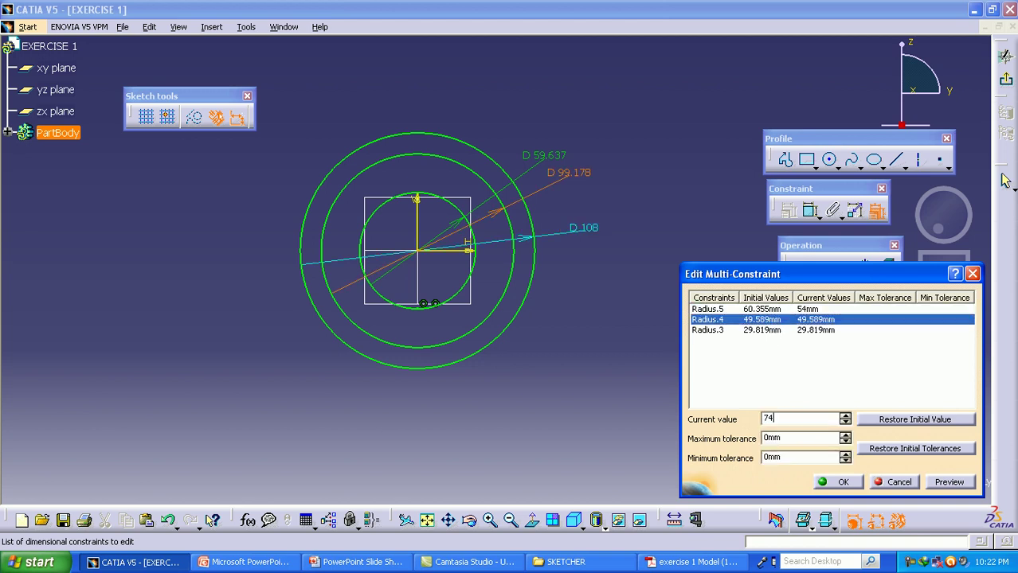
{"action": "key", "text": "Return"}
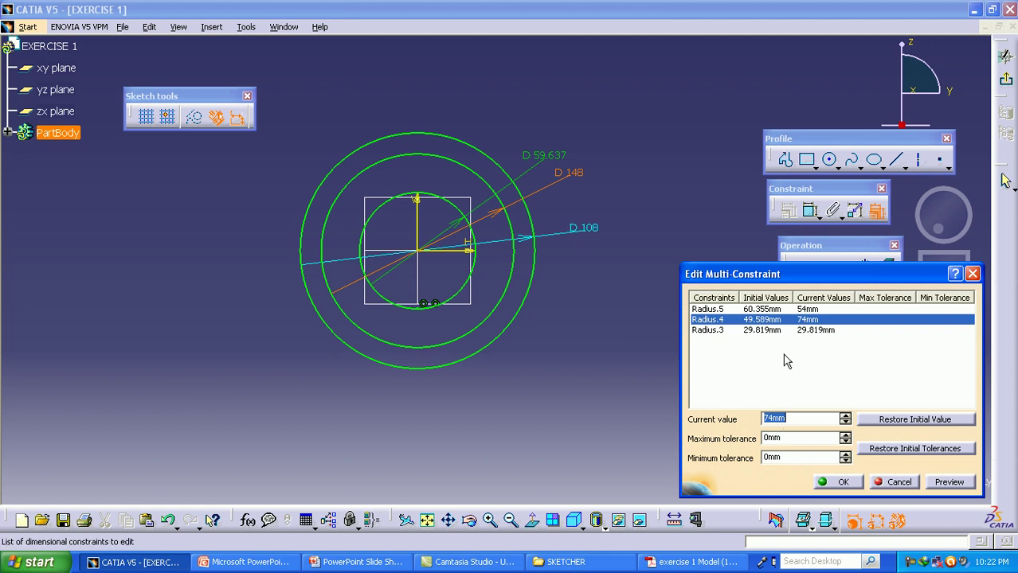
{"action": "left_click", "coordinate": [774, 331]}
{"action": "type", "text": "94"}
{"action": "key", "text": "Return"}
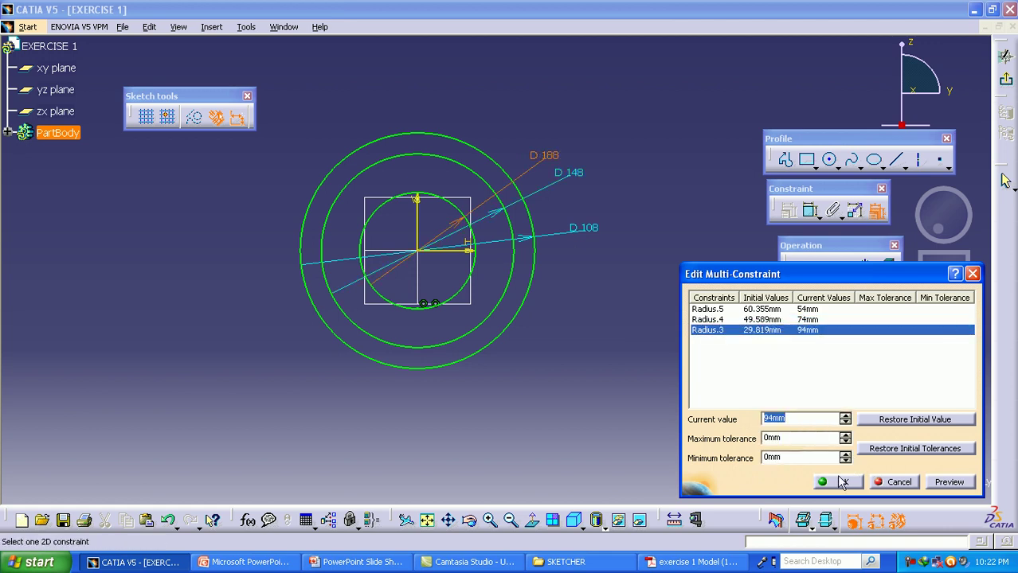
{"action": "left_click", "coordinate": [838, 483]}
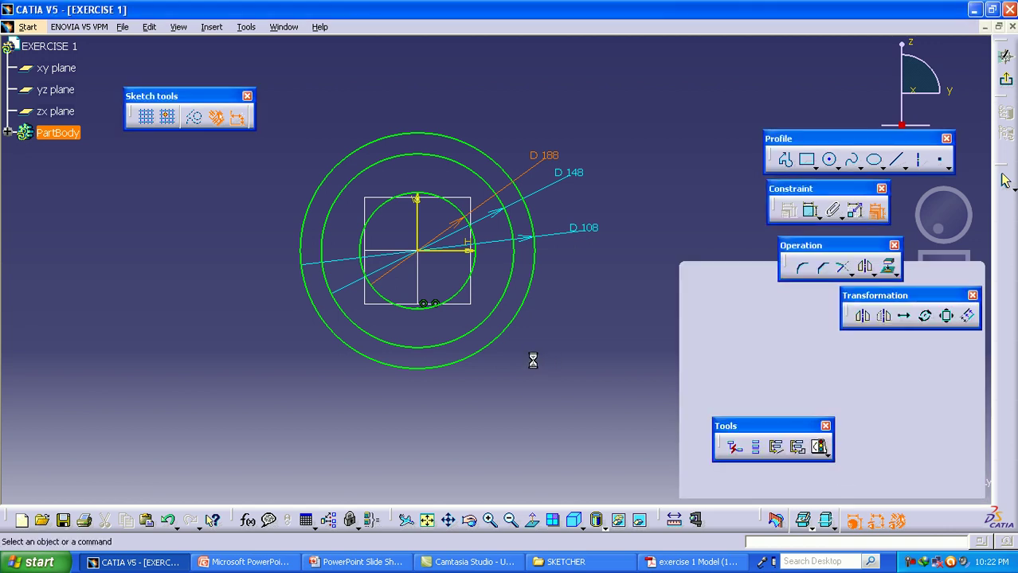
{"action": "middle_click_drag", "start_coordinate": [535, 380], "coordinate": [538, 377]}
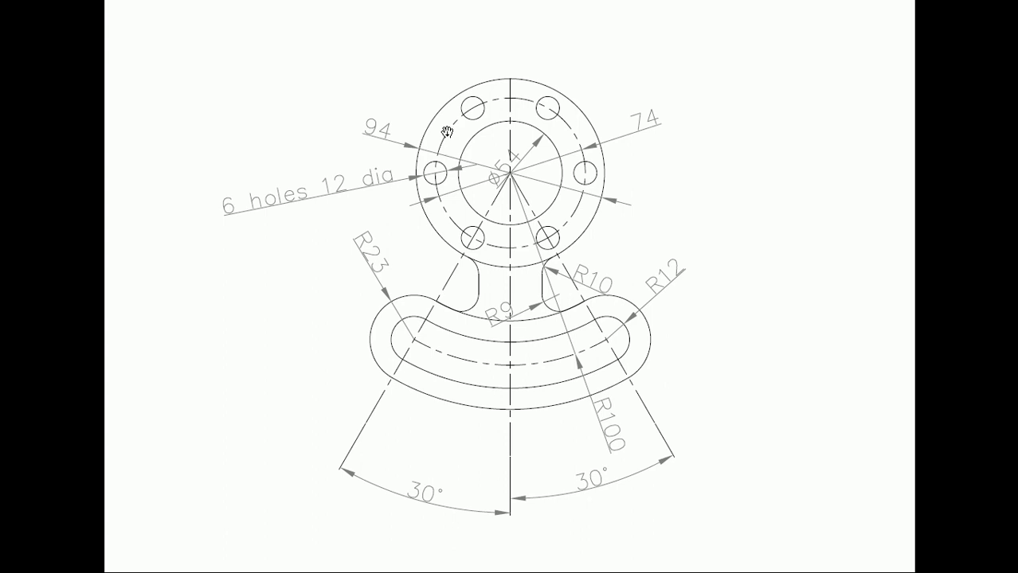
Step: Convert the middle D 148 circle into a dashed construction element
{"action": "key", "text": "alt+Tab"}
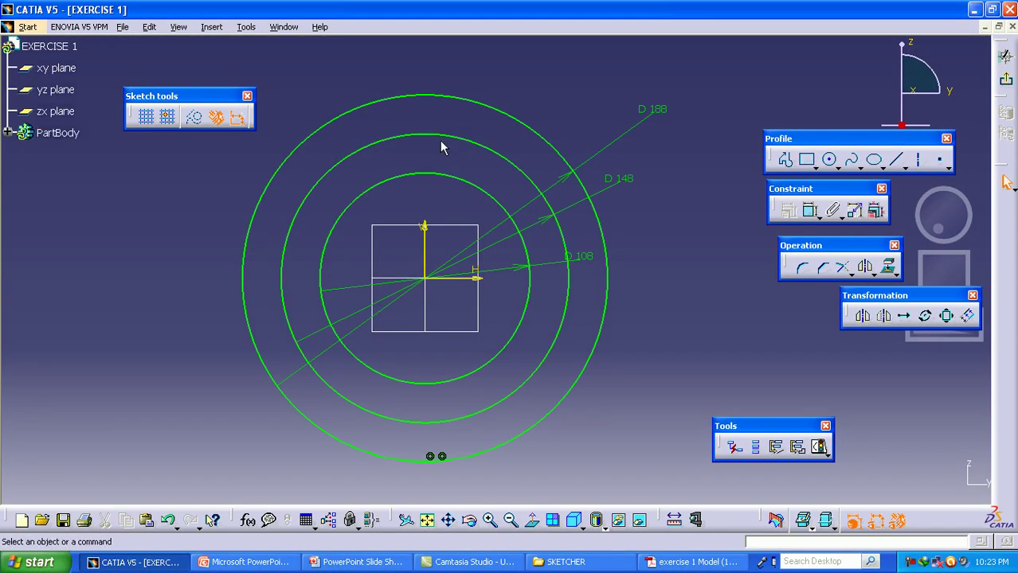
{"action": "left_click", "coordinate": [451, 137]}
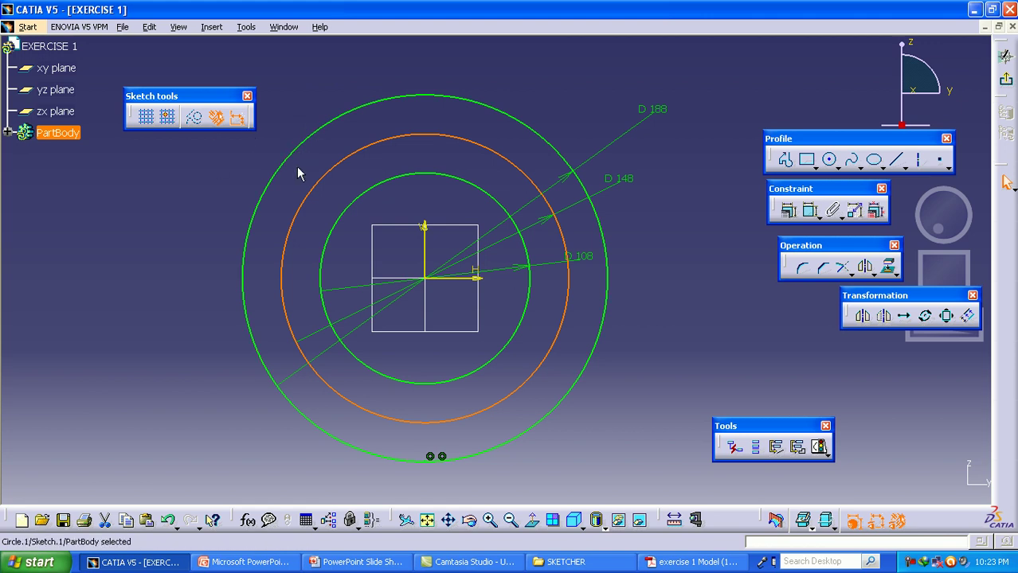
{"action": "left_click", "coordinate": [341, 171]}
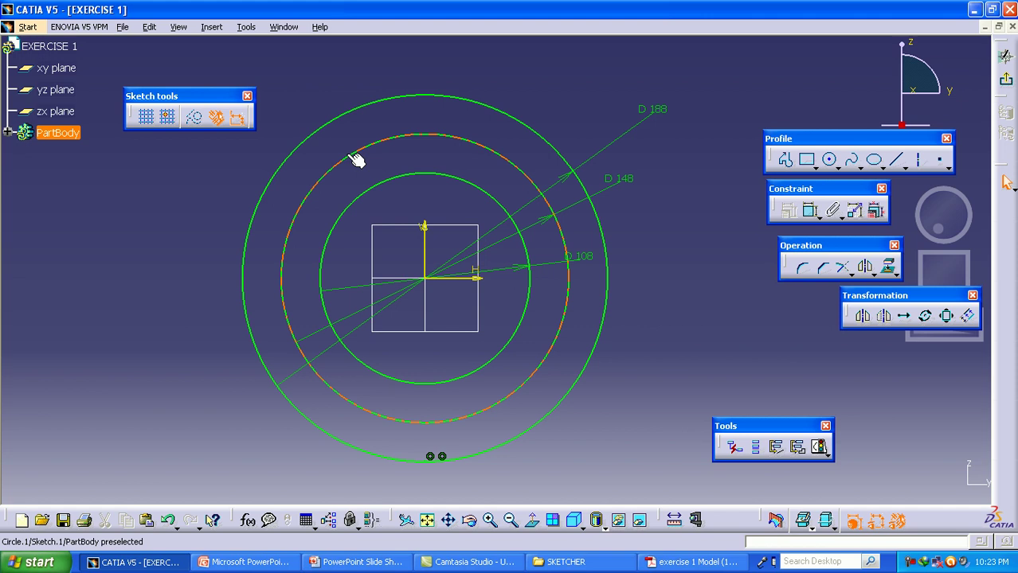
{"action": "left_click", "coordinate": [356, 160]}
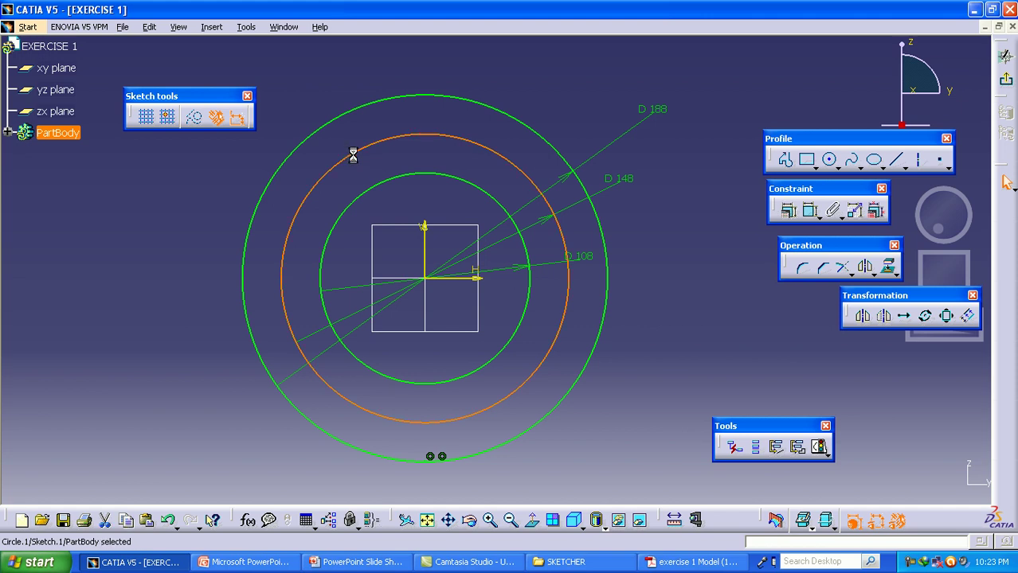
{"action": "left_click", "coordinate": [196, 119]}
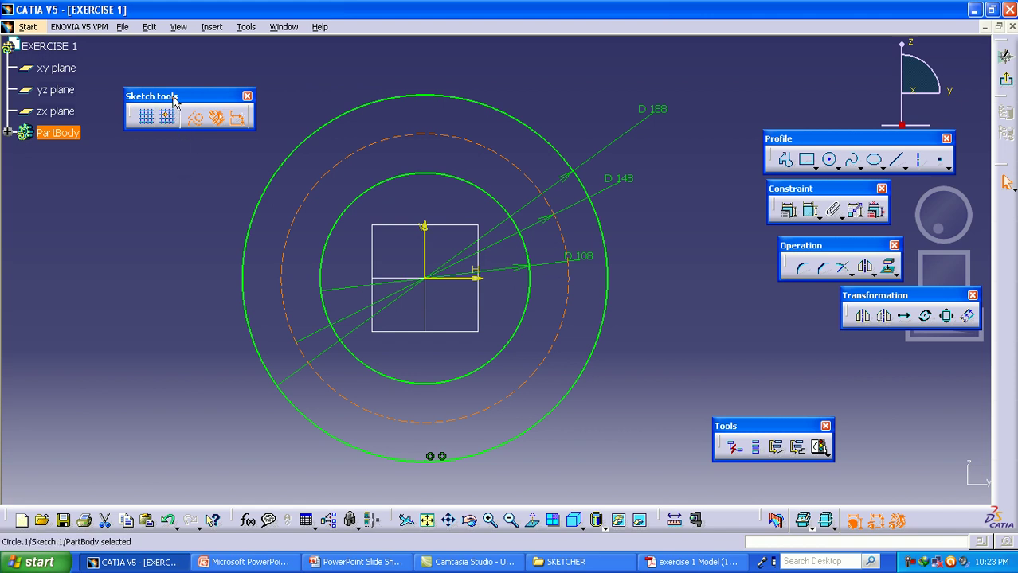
{"action": "left_click_drag", "start_coordinate": [179, 96], "coordinate": [177, 104]}
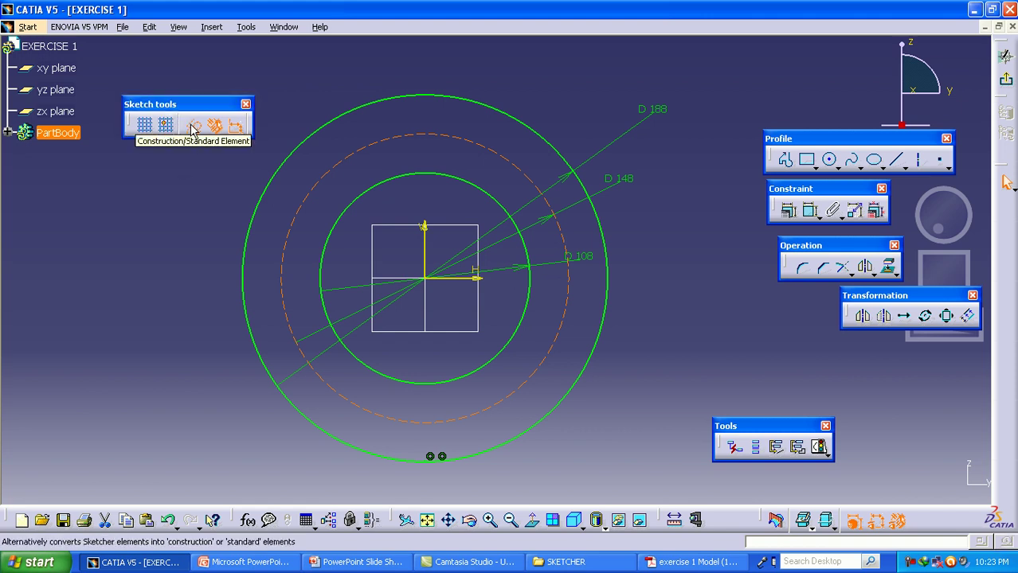
{"action": "left_click", "coordinate": [210, 185]}
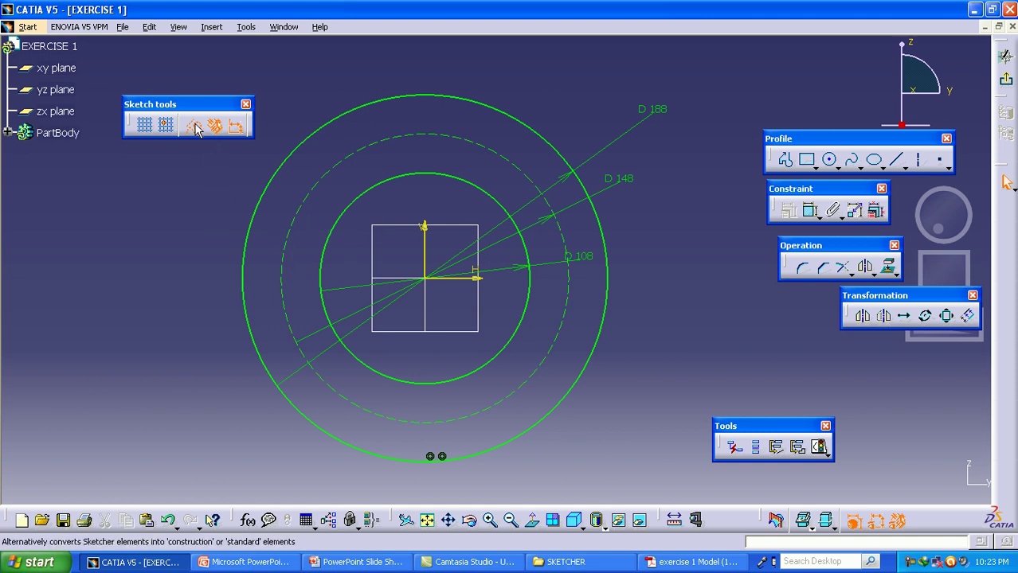
Step: Check the reference drawing for the six 12 dia holes, then return to the sketch
{"action": "key", "text": "alt+Tab"}
{"action": "key", "text": "alt+Tab"}
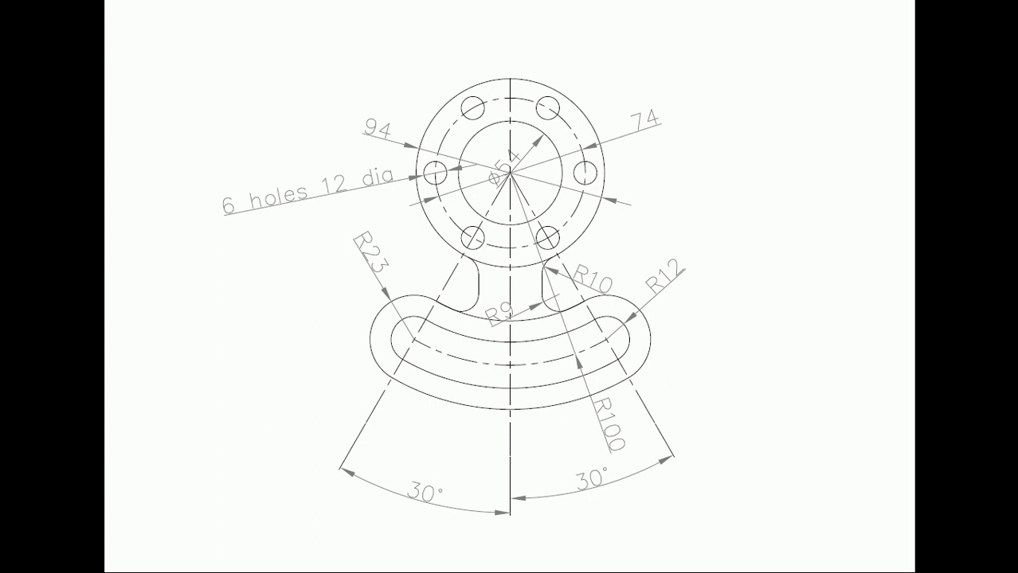
{"action": "key", "text": "alt+Tab"}
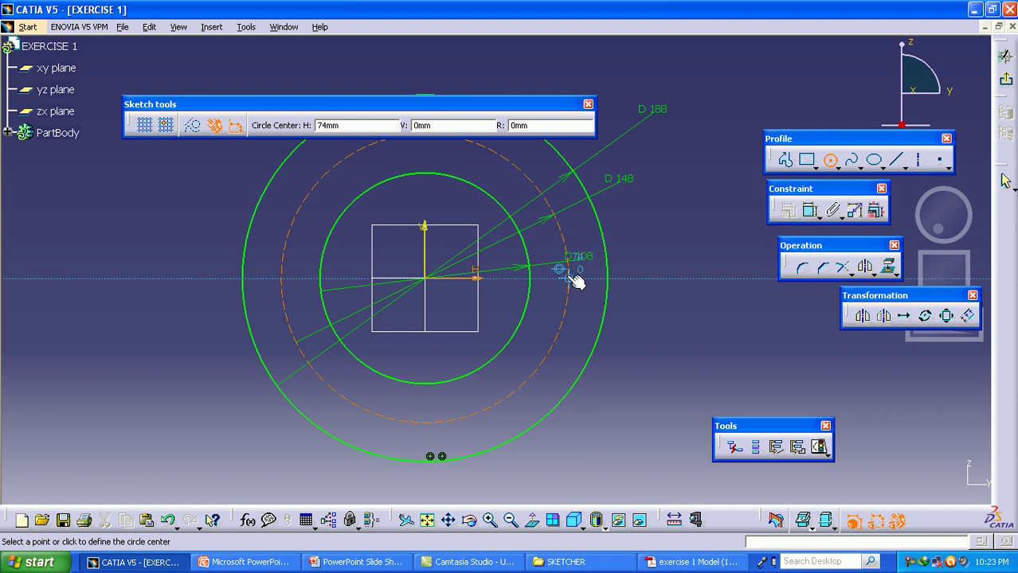
Step: Draw a hole circle at H 74 mm on the horizontal axis with a 12 mm diameter
{"action": "left_click", "coordinate": [586, 290]}
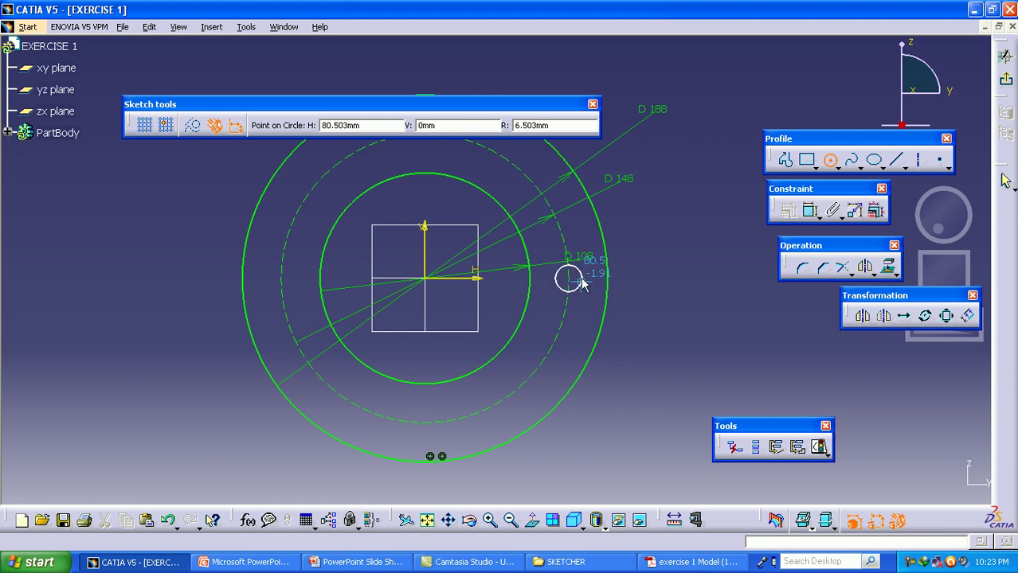
{"action": "left_click", "coordinate": [581, 276]}
{"action": "left_click", "coordinate": [789, 210]}
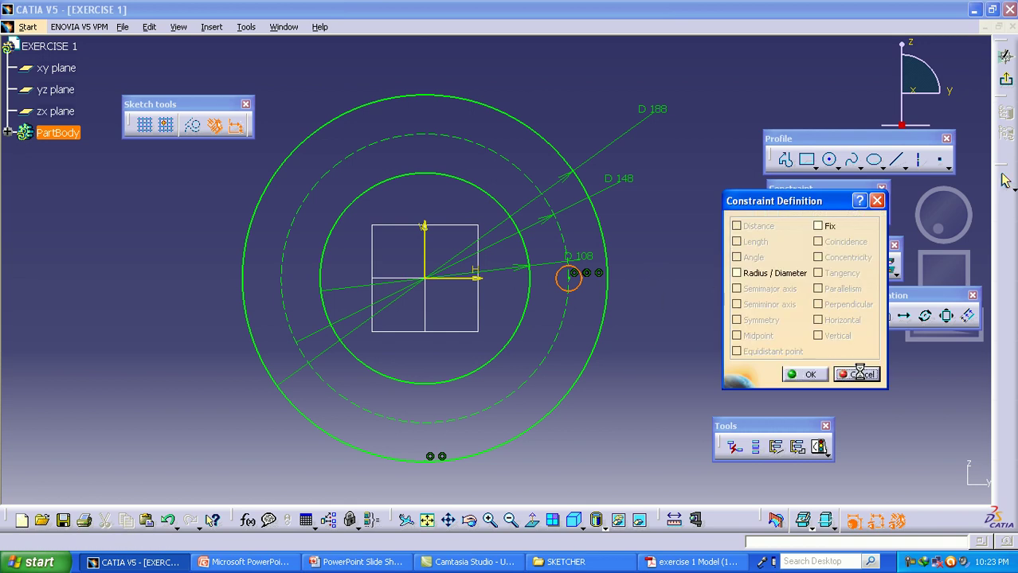
{"action": "left_click", "coordinate": [804, 375]}
{"action": "left_click", "coordinate": [810, 211]}
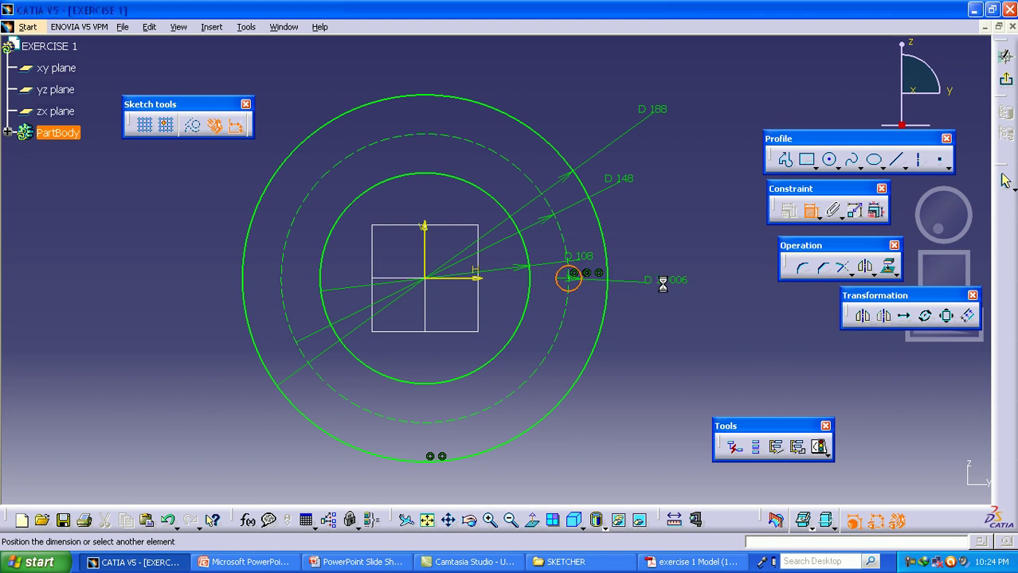
{"action": "left_click", "coordinate": [667, 284]}
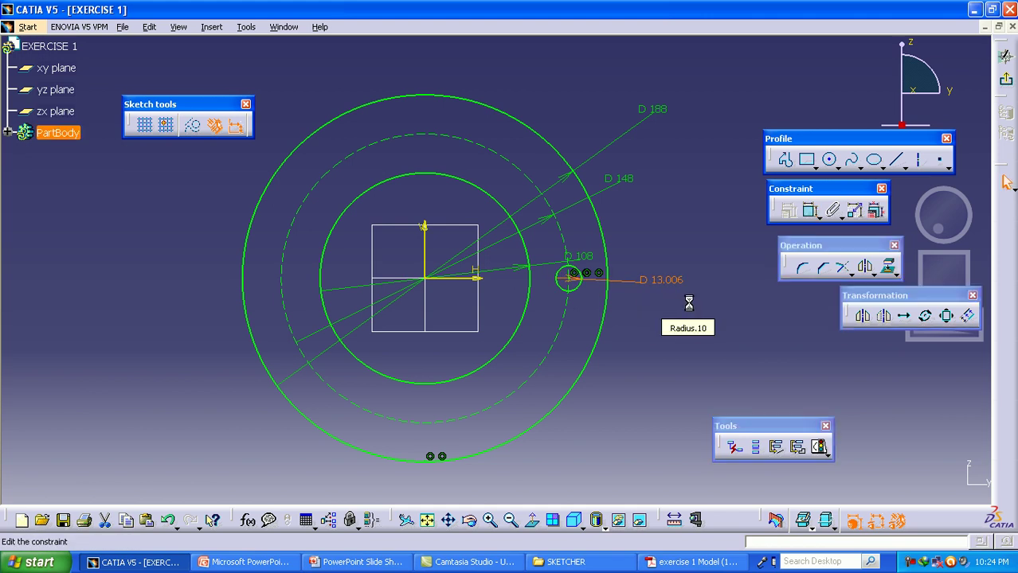
{"action": "double_click", "coordinate": [689, 303]}
{"action": "type", "text": "12"}
{"action": "key", "text": "Return"}
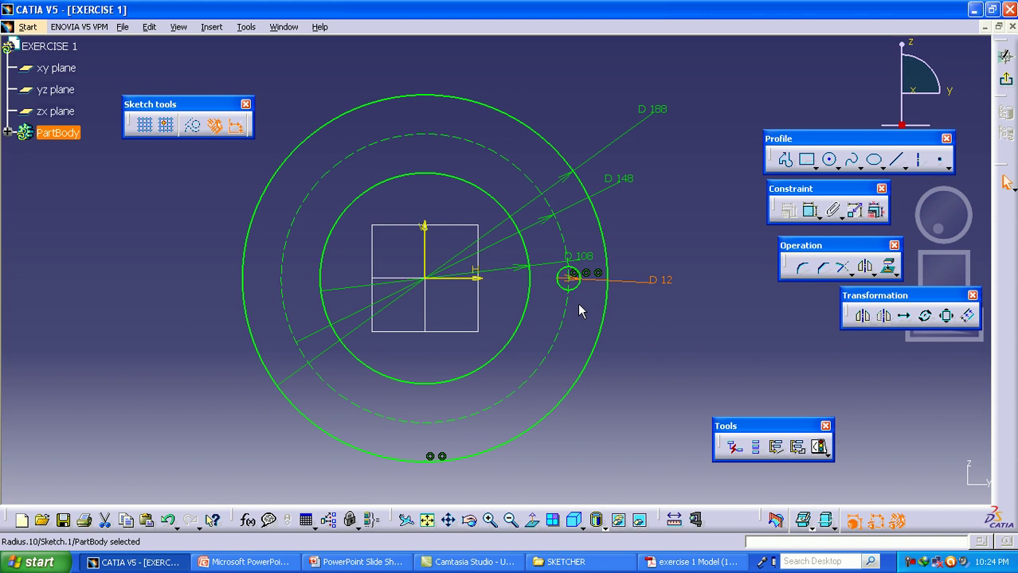
{"action": "left_click", "coordinate": [591, 280]}
Step: Halve the hub radii to 54/2, 74/2 and 94/2 in Edit Multi-Constraint
{"action": "middle_click_drag", "start_coordinate": [641, 216], "coordinate": [591, 182]}
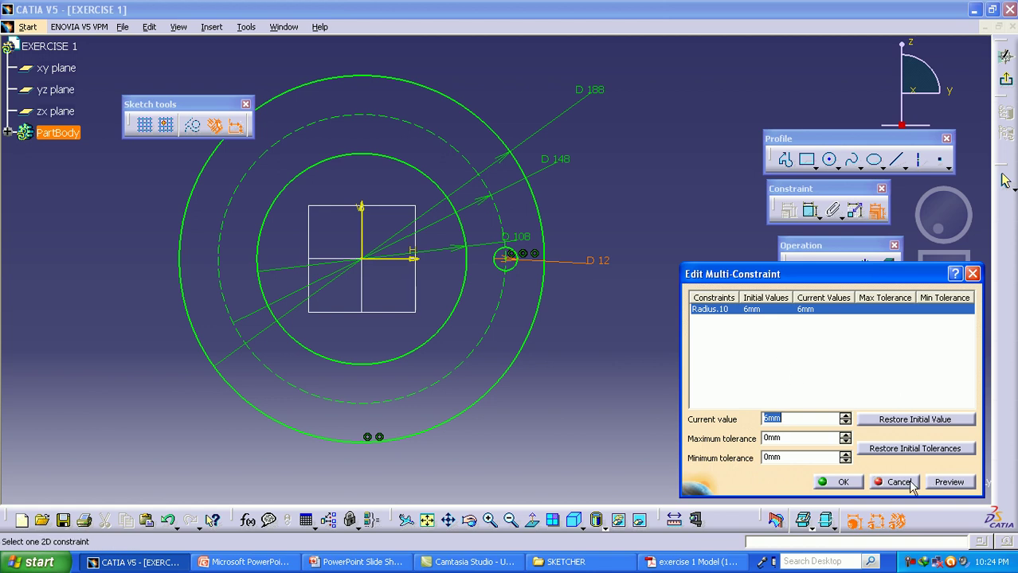
{"action": "left_click", "coordinate": [911, 484]}
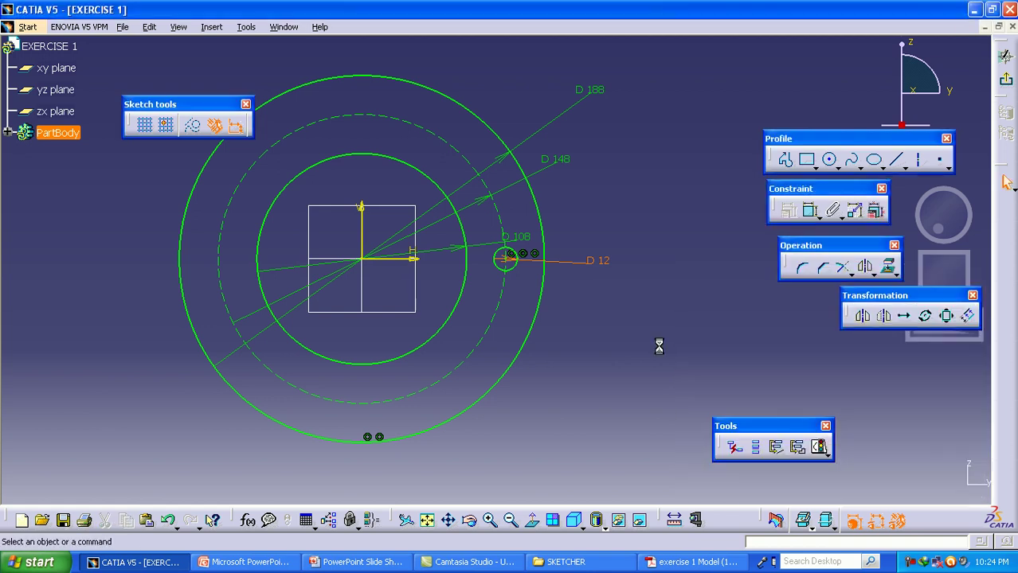
{"action": "left_click", "coordinate": [875, 212]}
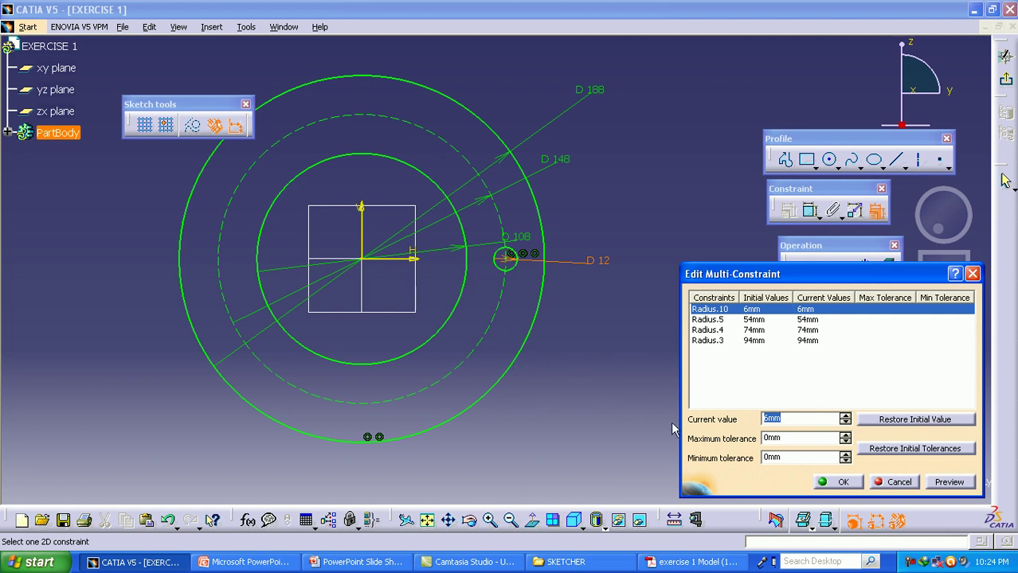
{"action": "left_click", "coordinate": [739, 320]}
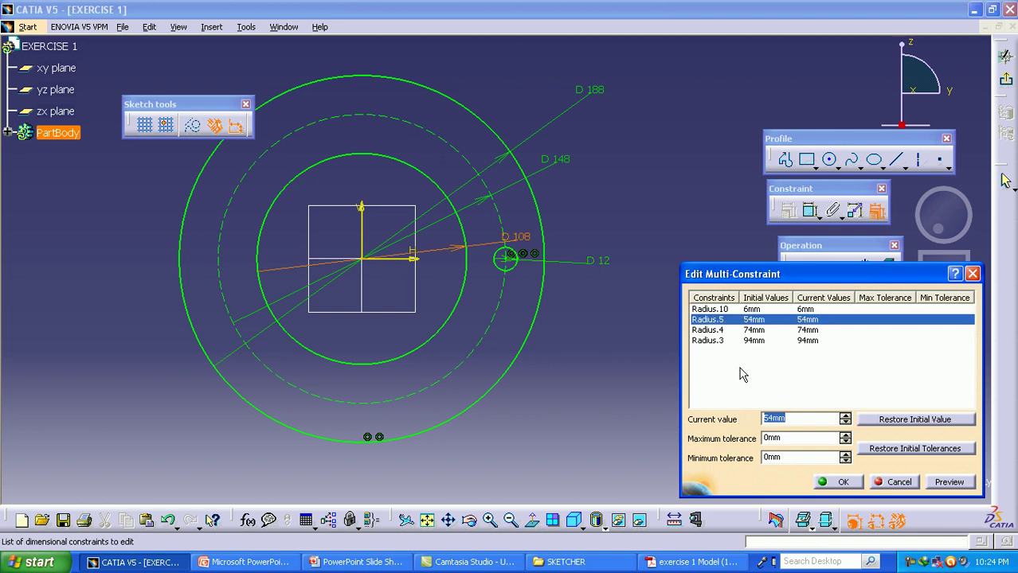
{"action": "type", "text": "54"}
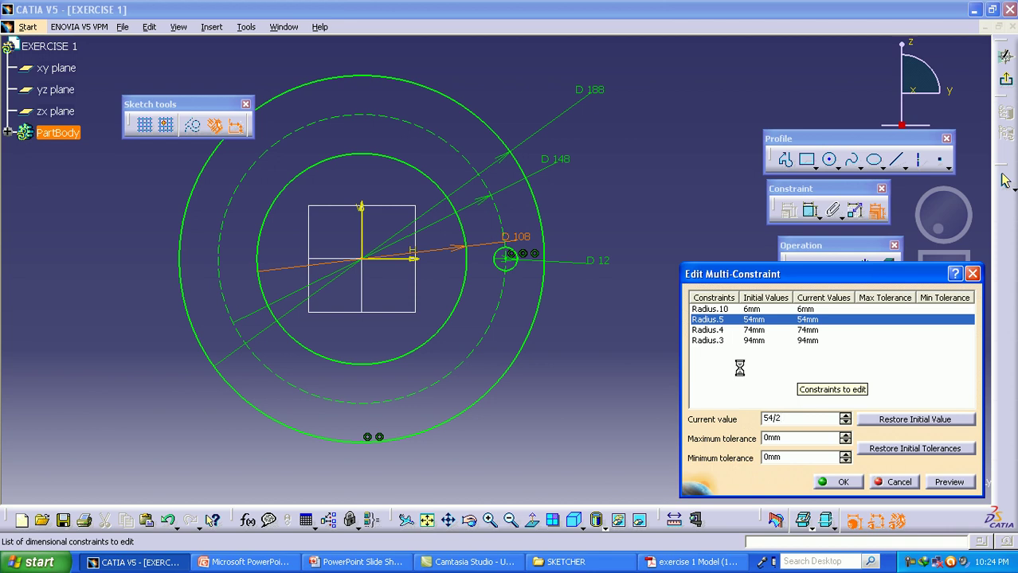
{"action": "left_click", "coordinate": [750, 332]}
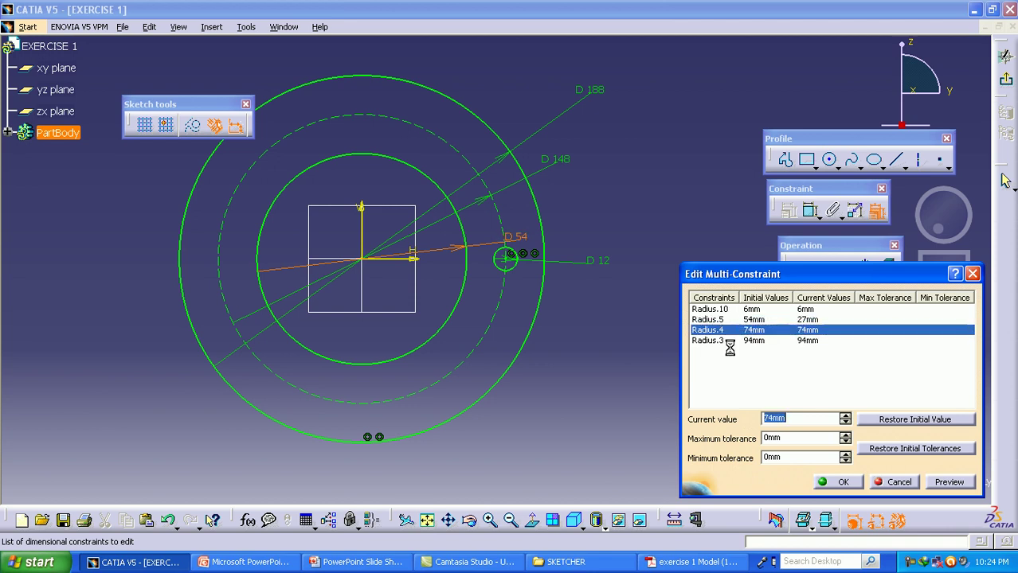
{"action": "type", "text": "74/2"}
{"action": "key", "text": "Return"}
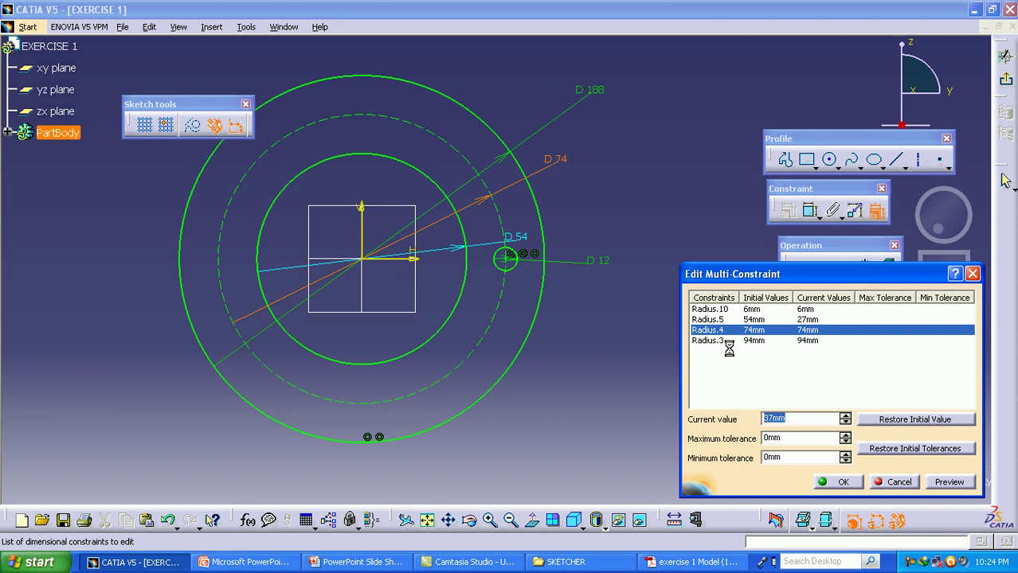
{"action": "left_click", "coordinate": [732, 342]}
{"action": "type", "text": "94/2"}
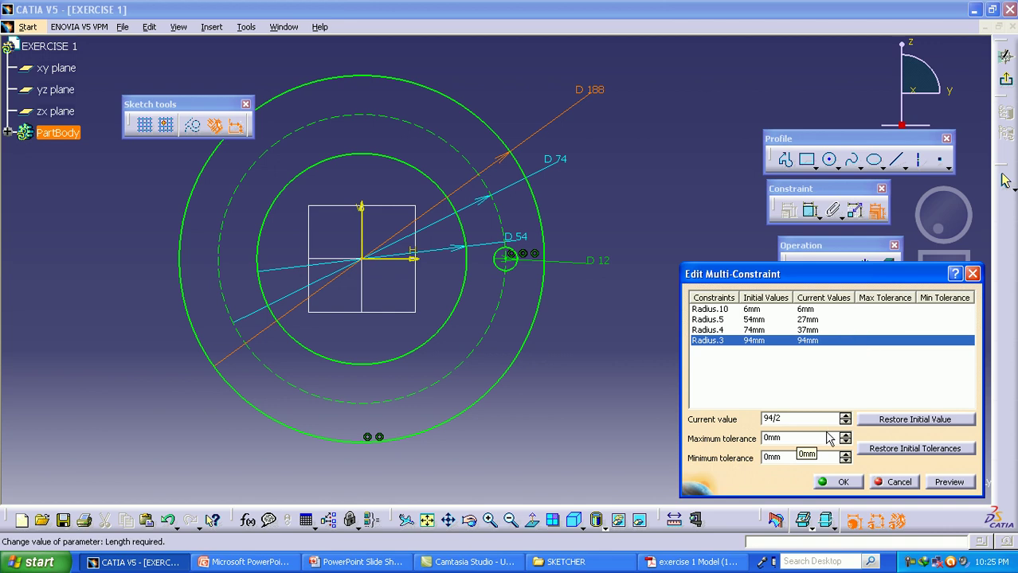
{"action": "left_click", "coordinate": [840, 482]}
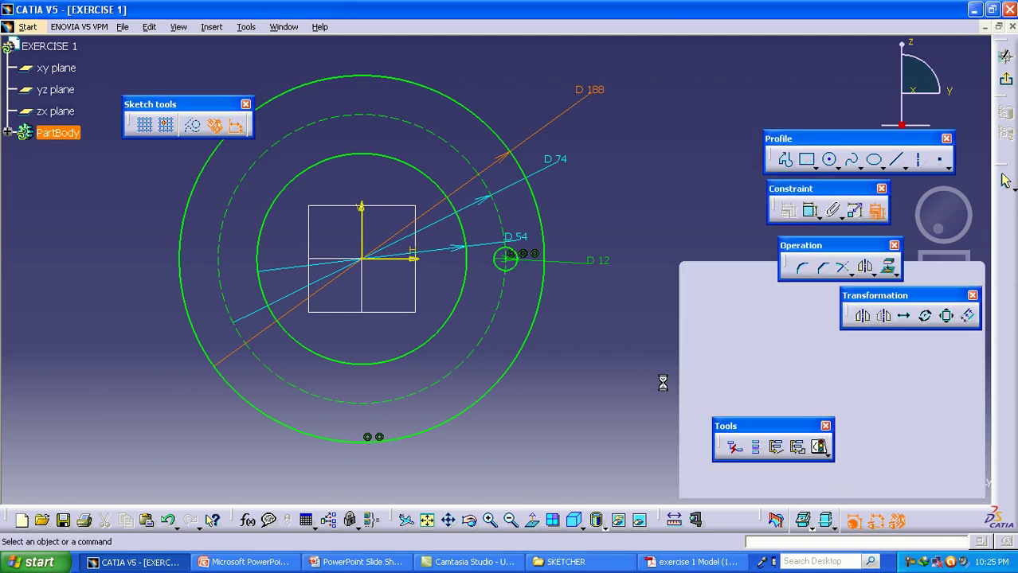
Step: Rotate the 12 mm hole about the origin into 5 copies at 60° spacing
{"action": "mouse_move", "coordinate": [555, 364]}
{"action": "middle_mouse_down"}
{"action": "mouse_move", "coordinate": [599, 336]}
{"action": "mouse_move", "coordinate": [600, 298]}
{"action": "mouse_move", "coordinate": [589, 371]}
{"action": "middle_mouse_up"}
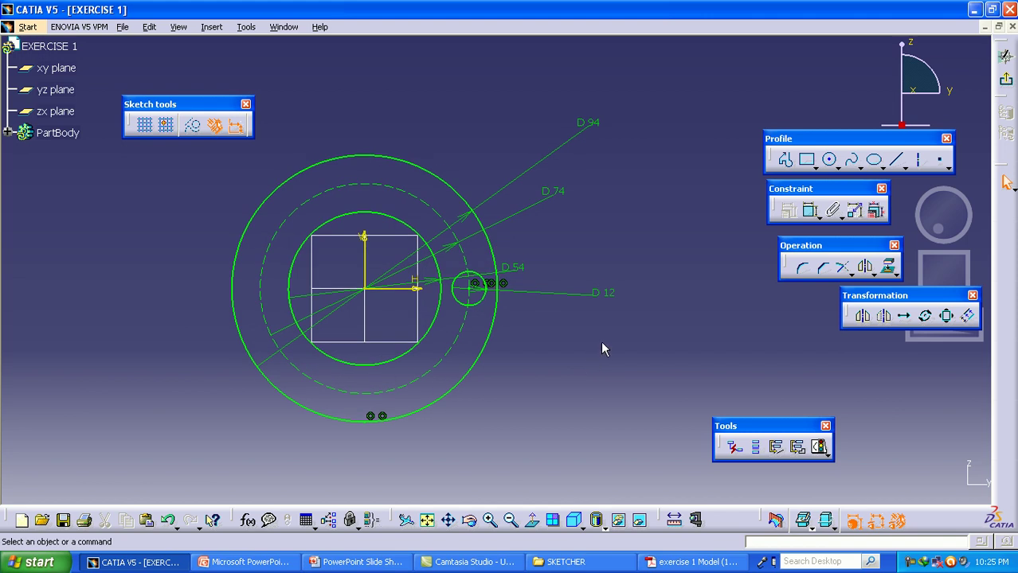
{"action": "left_click", "coordinate": [481, 301]}
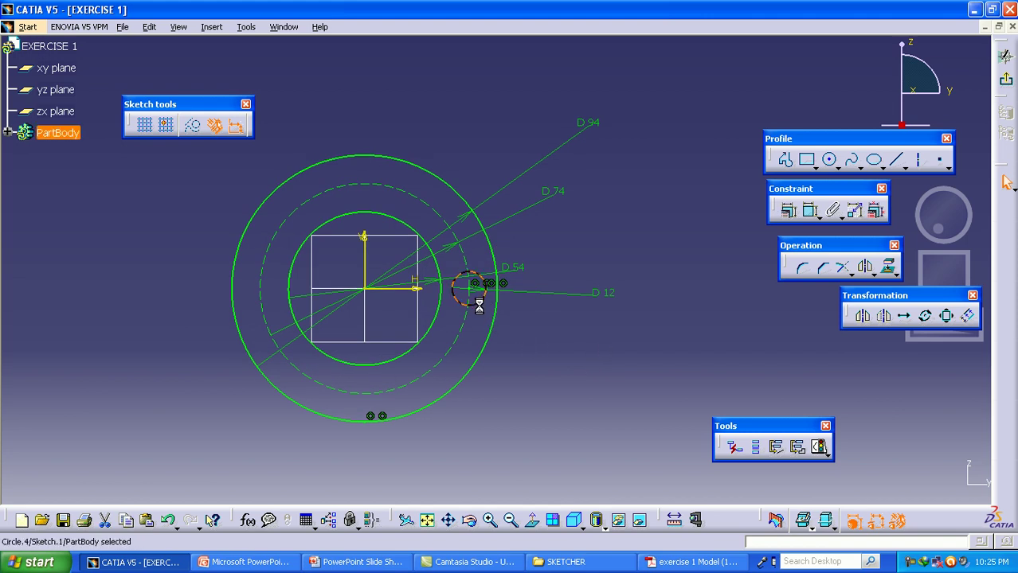
{"action": "left_click", "coordinate": [927, 317]}
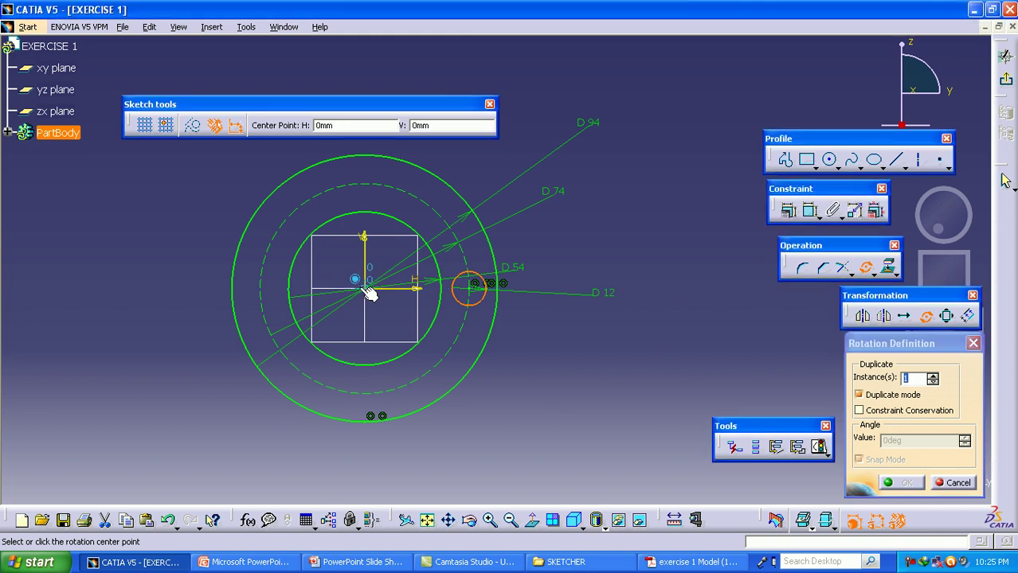
{"action": "left_click", "coordinate": [366, 290]}
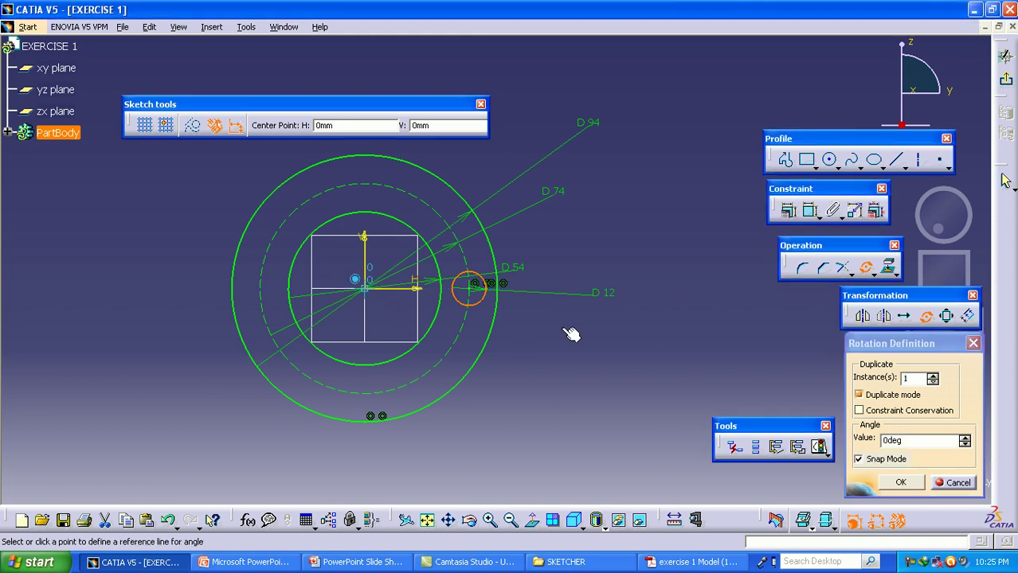
{"action": "double_click", "coordinate": [907, 375]}
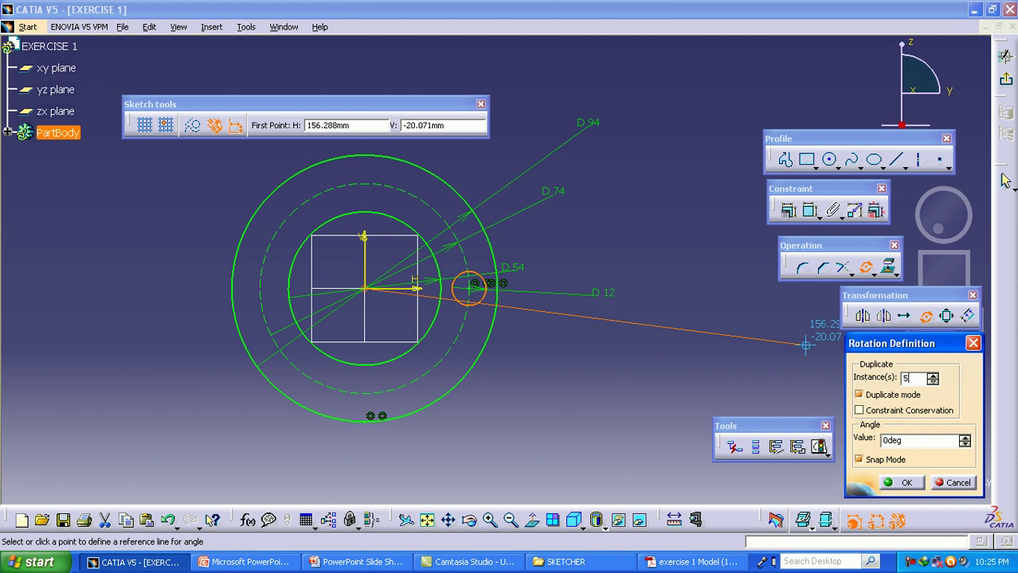
{"action": "double_click", "coordinate": [919, 440]}
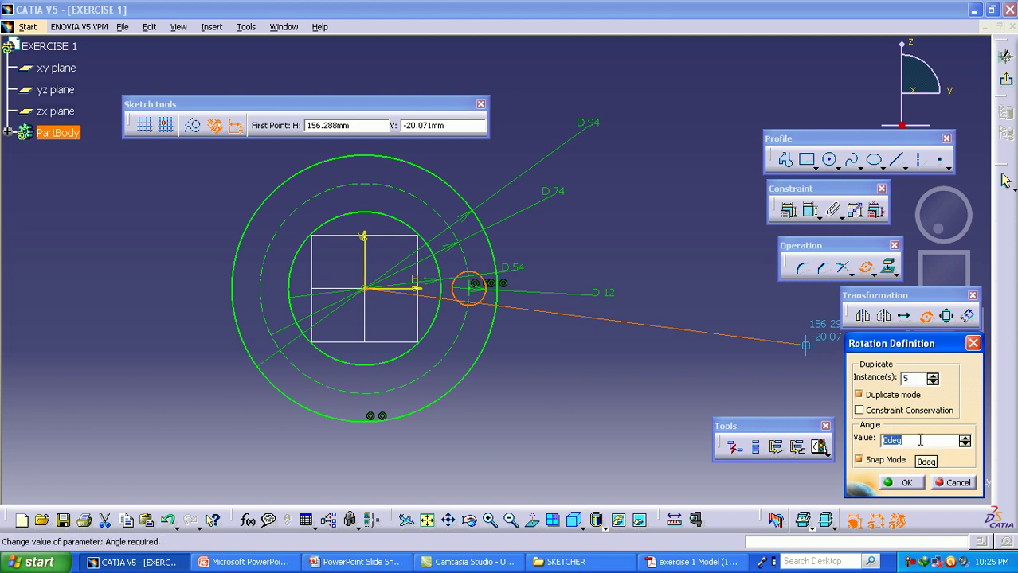
{"action": "type", "text": "360/6"}
{"action": "key", "text": "Return"}
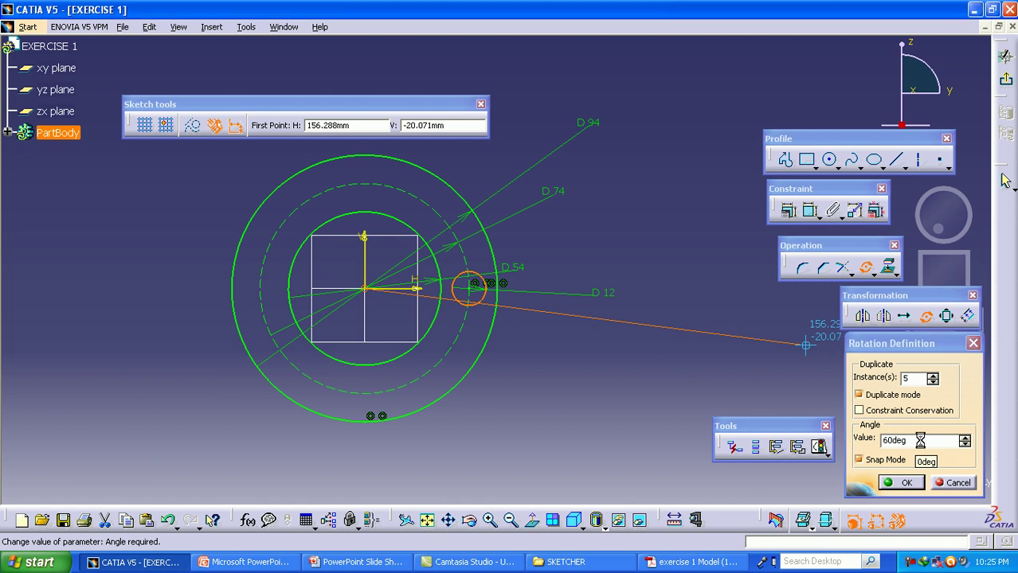
{"action": "mouse_move", "coordinate": [538, 350]}
{"action": "middle_mouse_down"}
{"action": "mouse_move", "coordinate": [572, 341]}
{"action": "mouse_move", "coordinate": [614, 282]}
{"action": "mouse_move", "coordinate": [613, 348]}
{"action": "mouse_move", "coordinate": [592, 333]}
{"action": "middle_mouse_up"}
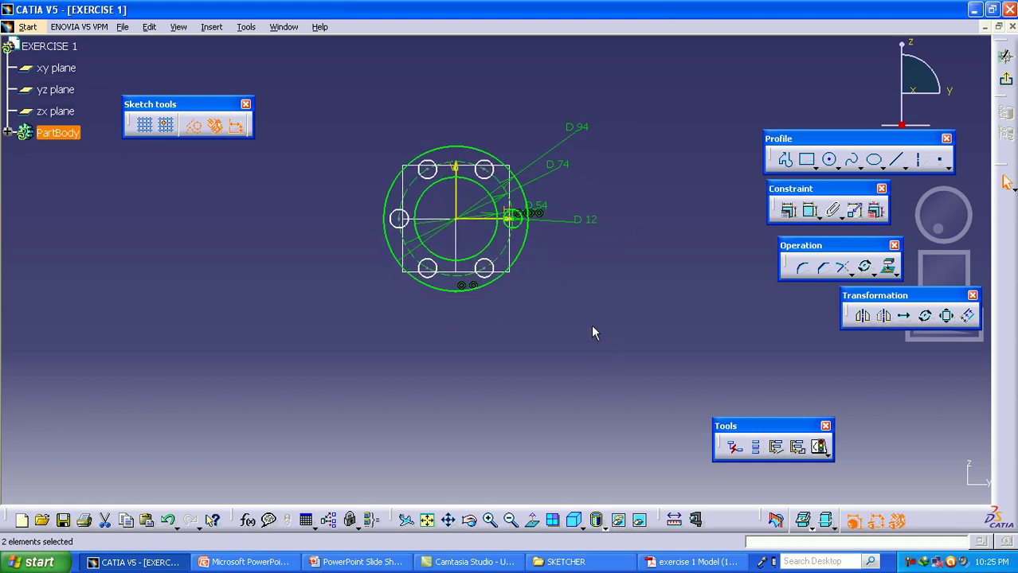
{"action": "key", "text": "alt+Tab"}
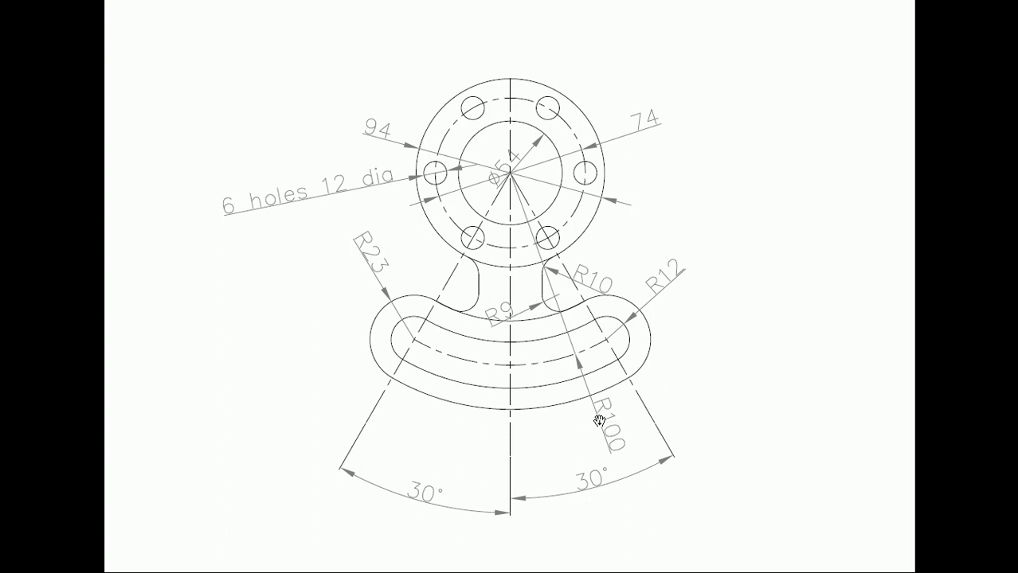
{"action": "key", "text": "alt+Tab"}
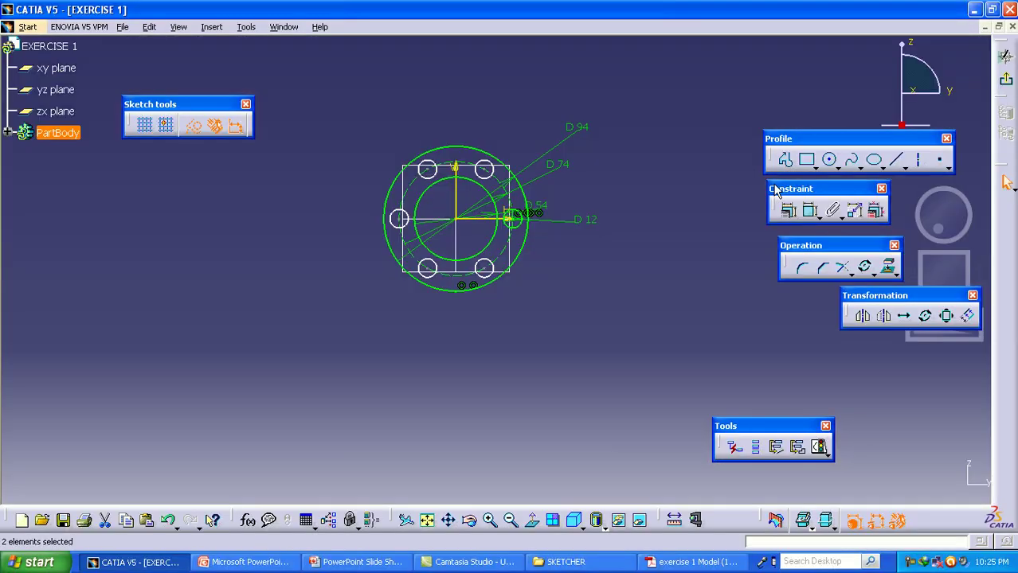
{"action": "left_click", "coordinate": [829, 159]}
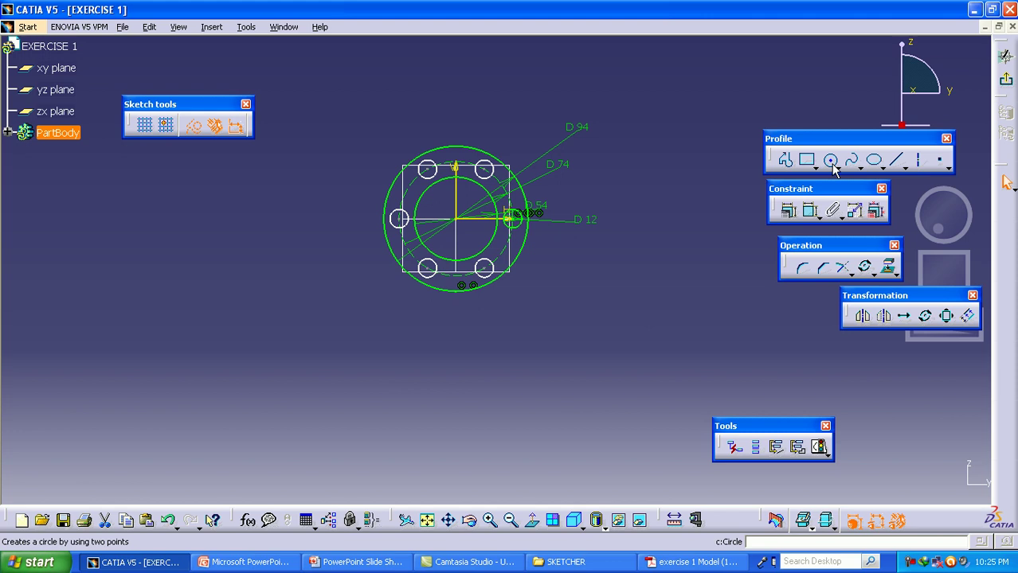
Step: Draw a circle centred on the hub centre and set its diameter dimension to 200 mm
{"action": "left_click", "coordinate": [460, 226]}
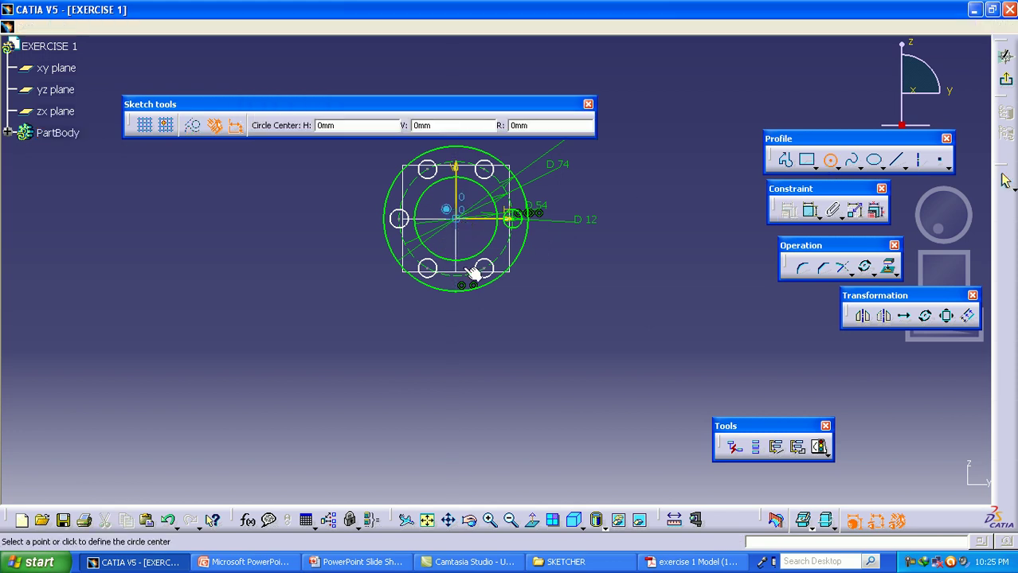
{"action": "left_click", "coordinate": [492, 334]}
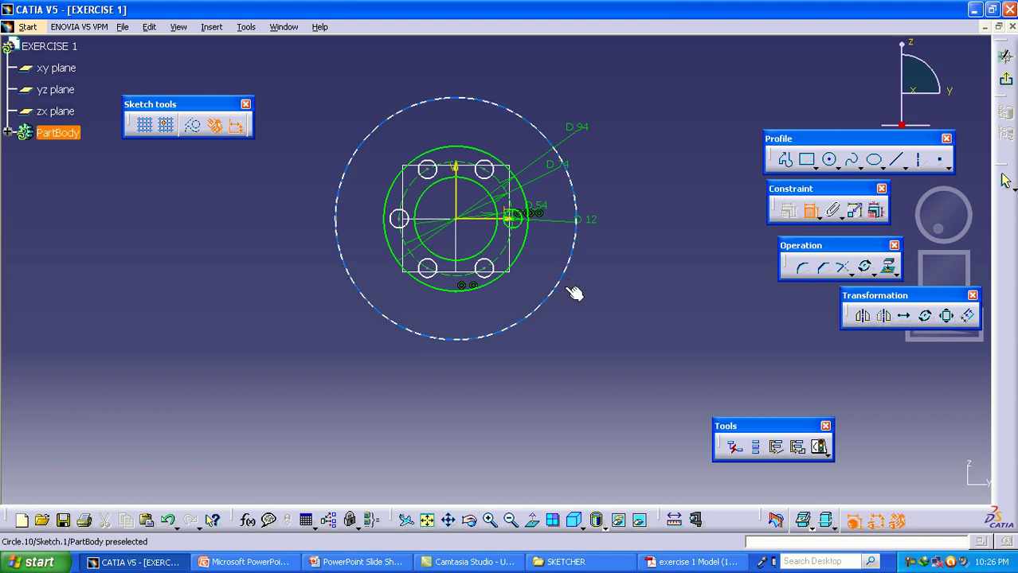
{"action": "left_click", "coordinate": [603, 308]}
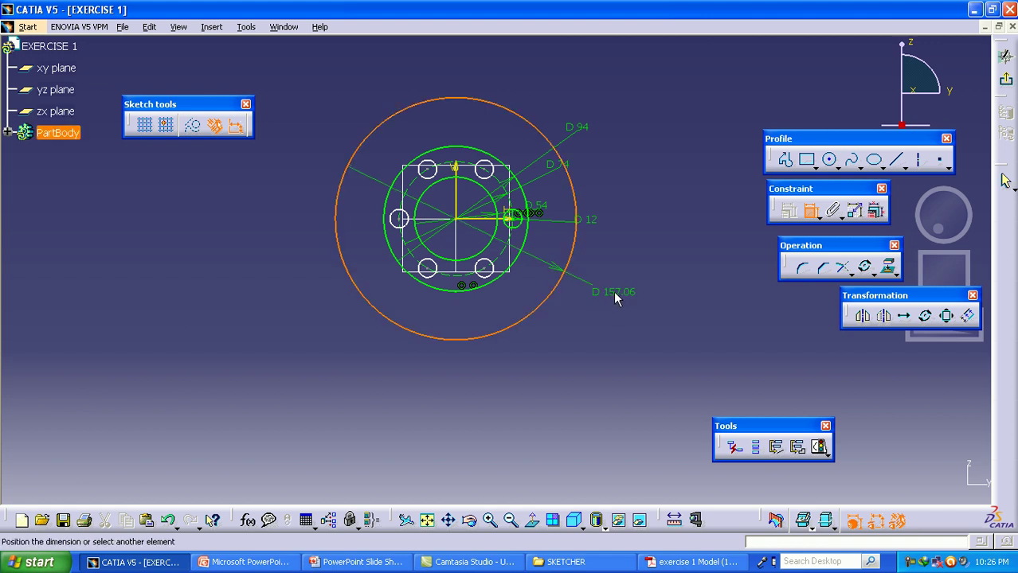
{"action": "left_click", "coordinate": [616, 290]}
{"action": "double_click", "coordinate": [616, 289]}
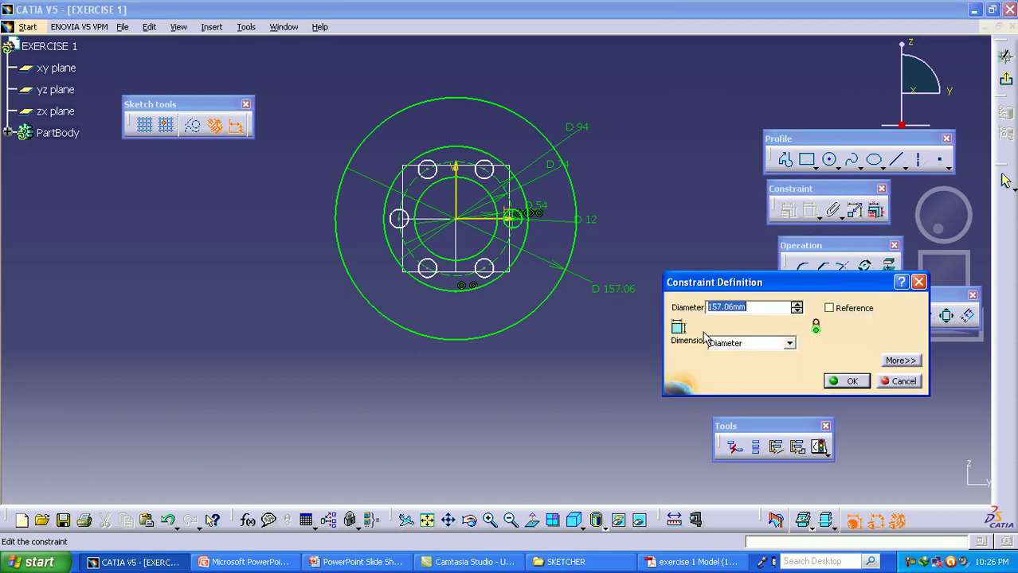
{"action": "type", "text": "200"}
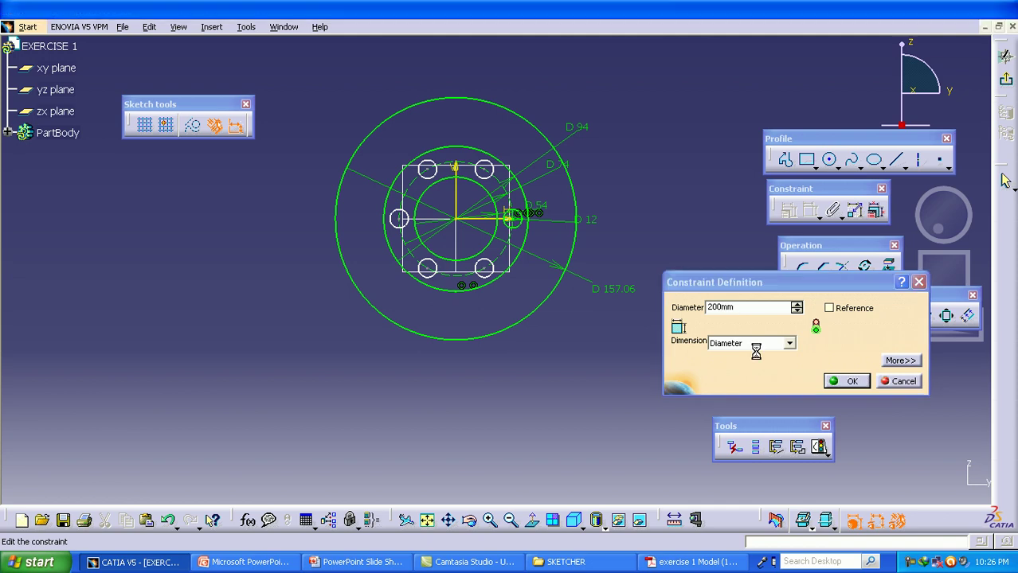
{"action": "left_click", "coordinate": [846, 380]}
Step: Check the reference drawing again, then return to the sketch
{"action": "key", "text": "alt+Tab"}
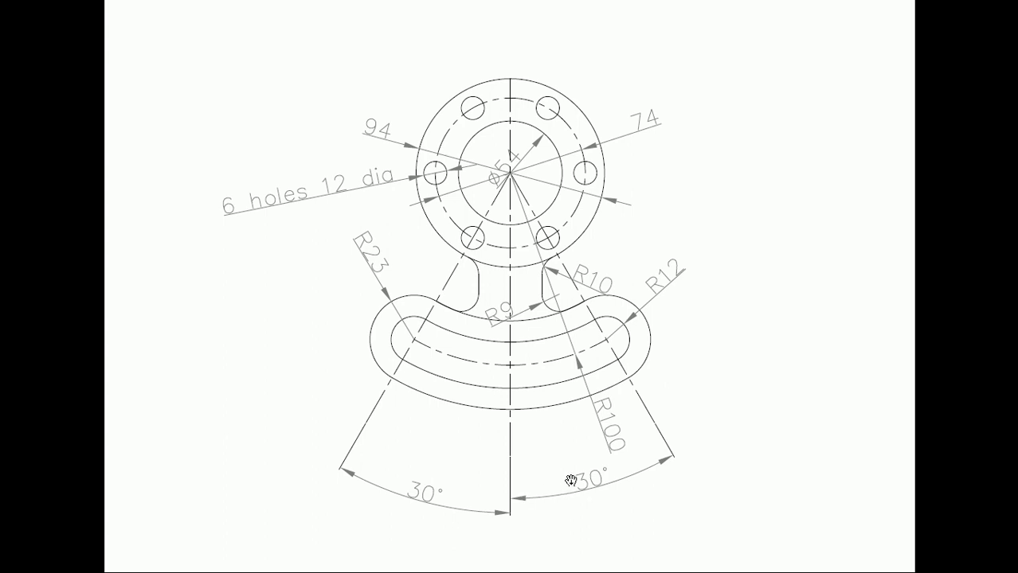
{"action": "key", "text": "alt+Tab"}
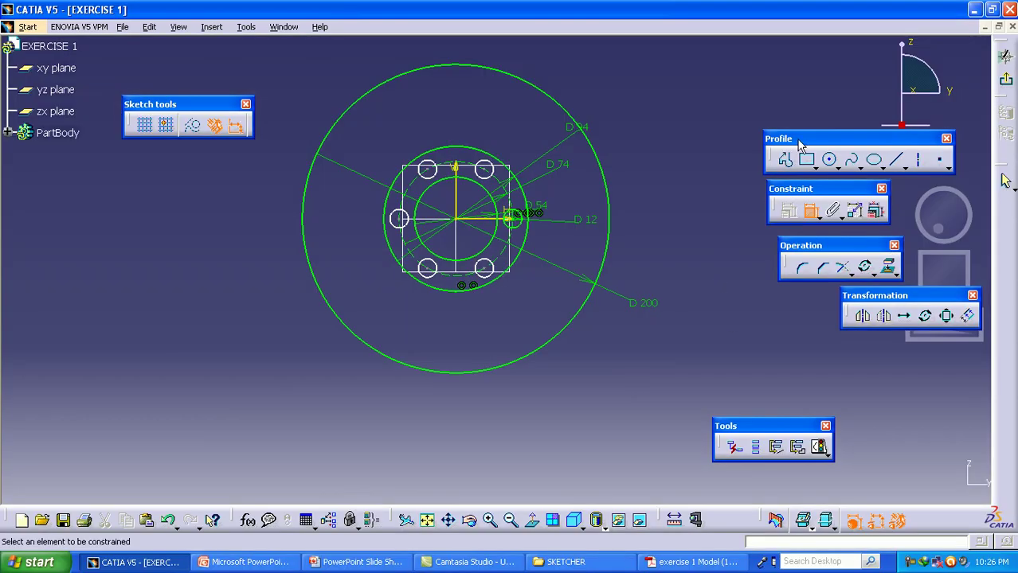
{"action": "left_click", "coordinate": [786, 160]}
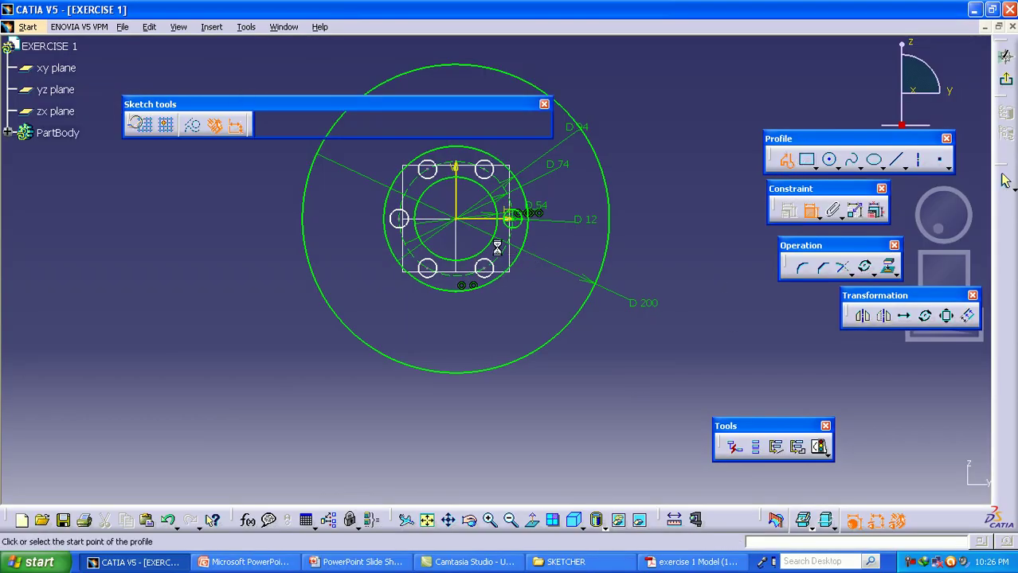
Step: Draw a down-right line from the hub centre, then make it and the D 200 circle dashed construction geometry
{"action": "left_click", "coordinate": [457, 220]}
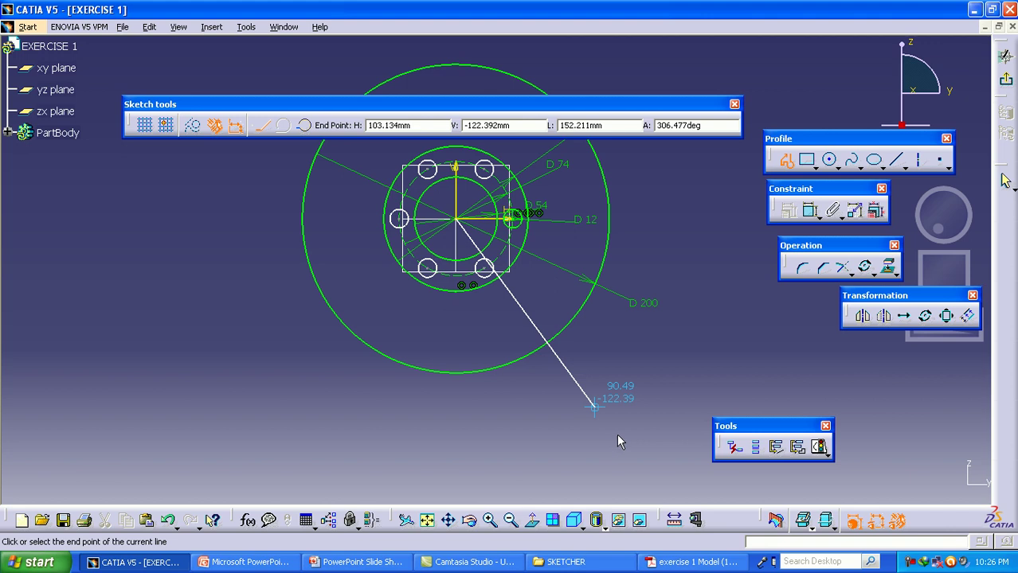
{"action": "left_click", "coordinate": [624, 459]}
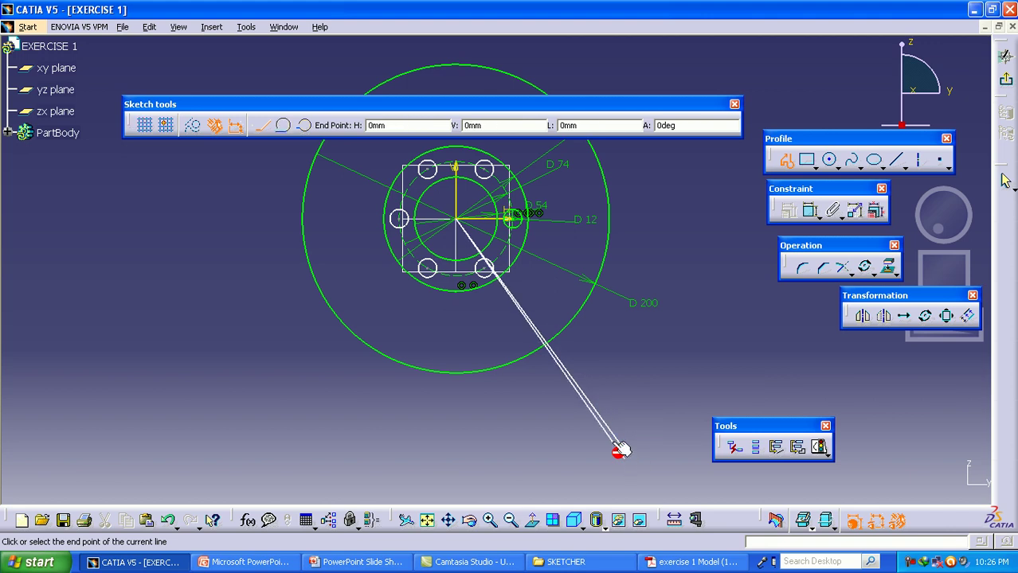
{"action": "double_click", "coordinate": [574, 377]}
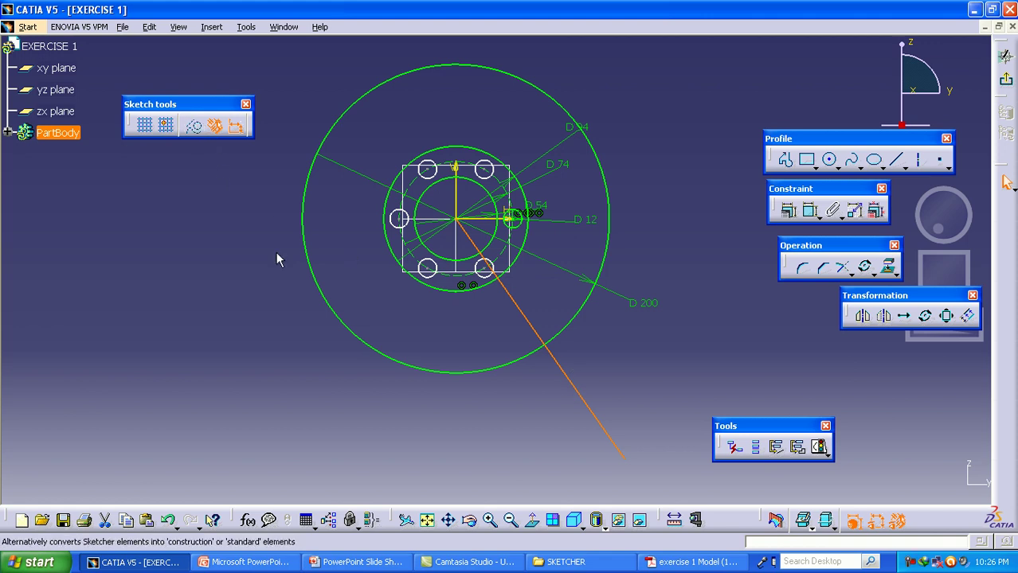
{"action": "left_click", "coordinate": [337, 310]}
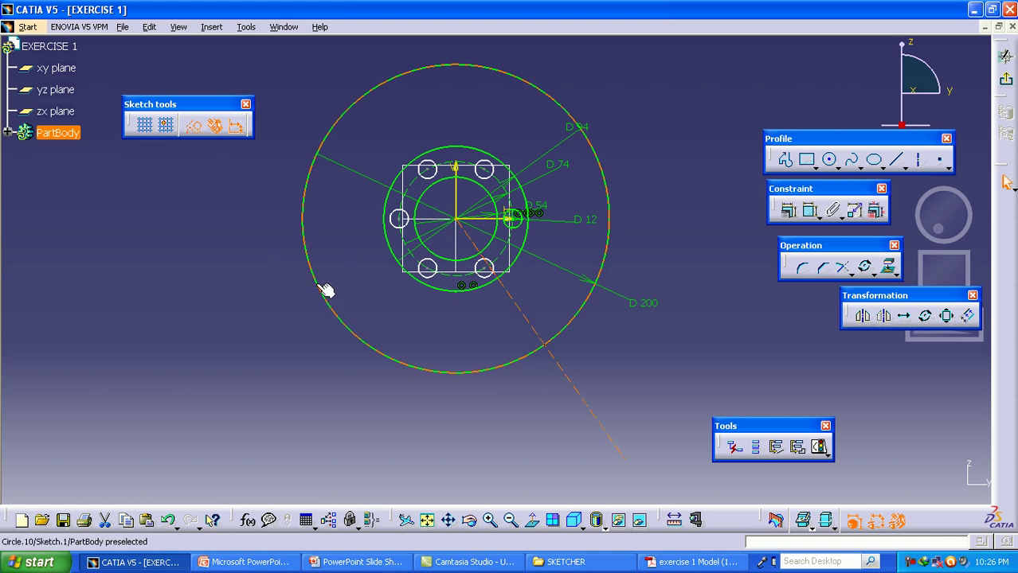
{"action": "left_click", "coordinate": [193, 129]}
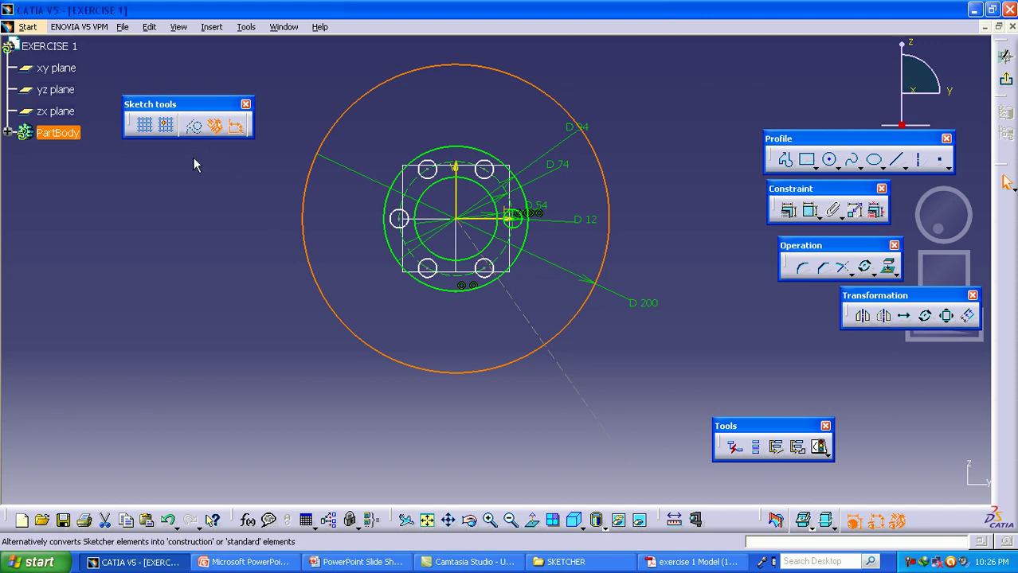
{"action": "left_click", "coordinate": [689, 348]}
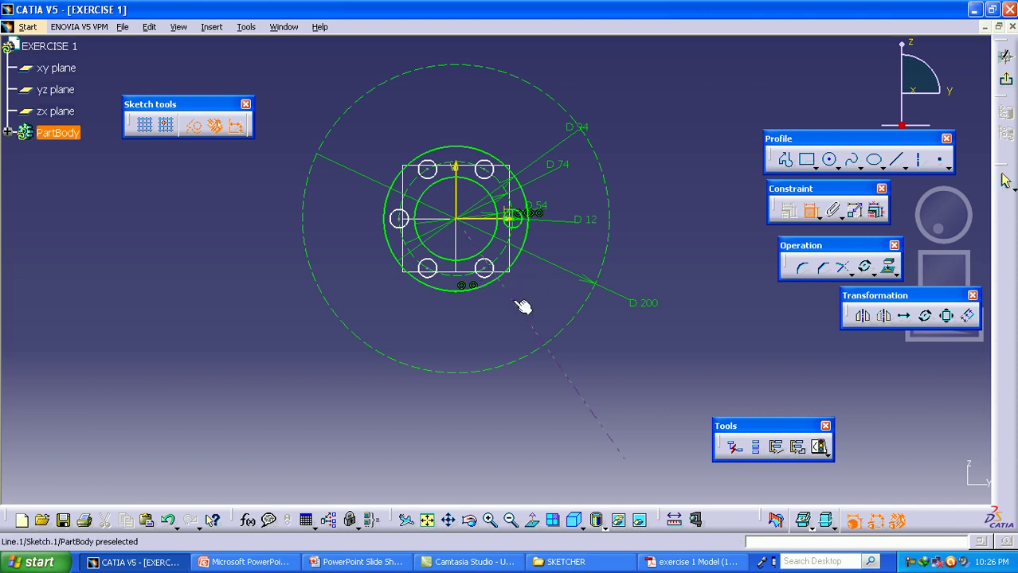
Step: Angle-dimension the construction line against the vertical axis, entering 60, so it lies 30° off vertical
{"action": "left_click", "coordinate": [496, 282]}
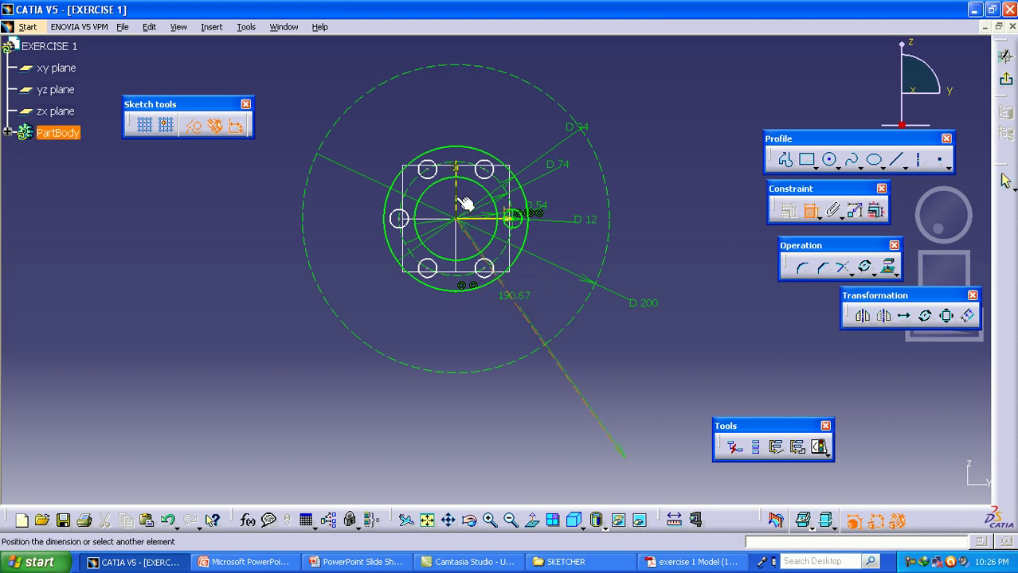
{"action": "left_click", "coordinate": [455, 204]}
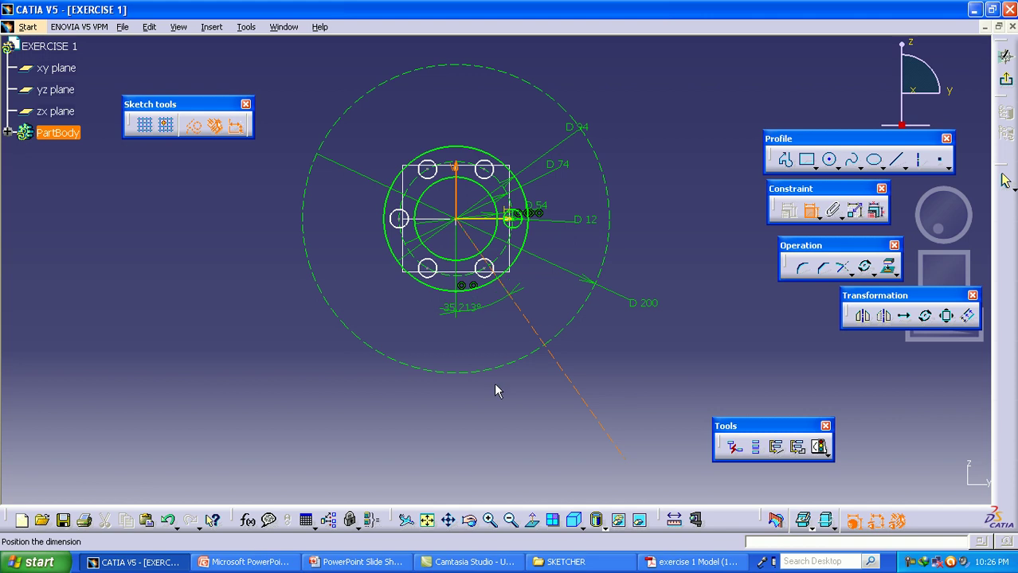
{"action": "left_click", "coordinate": [507, 453]}
{"action": "double_click", "coordinate": [513, 453]}
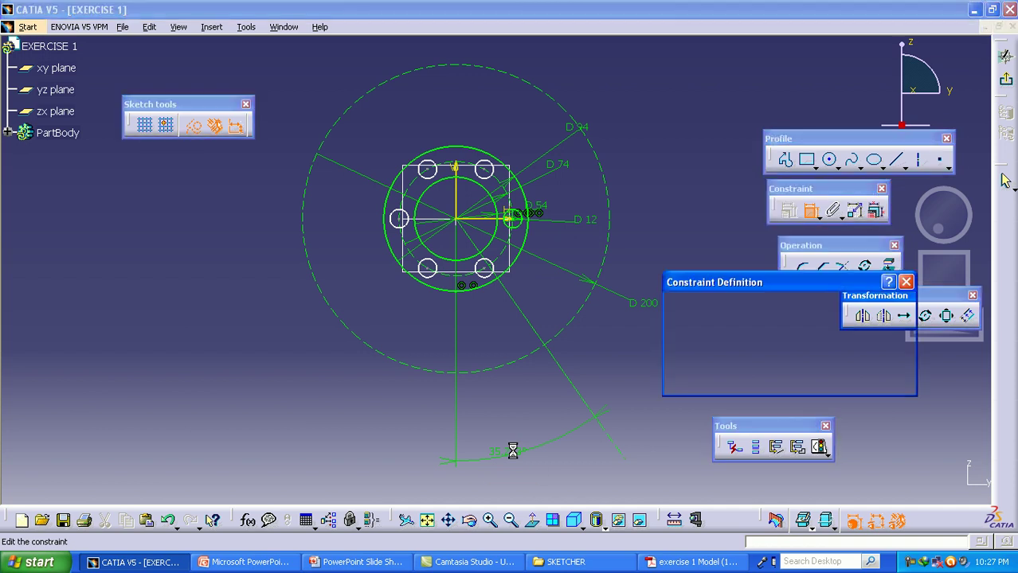
{"action": "type", "text": "60"}
{"action": "key", "text": "Return"}
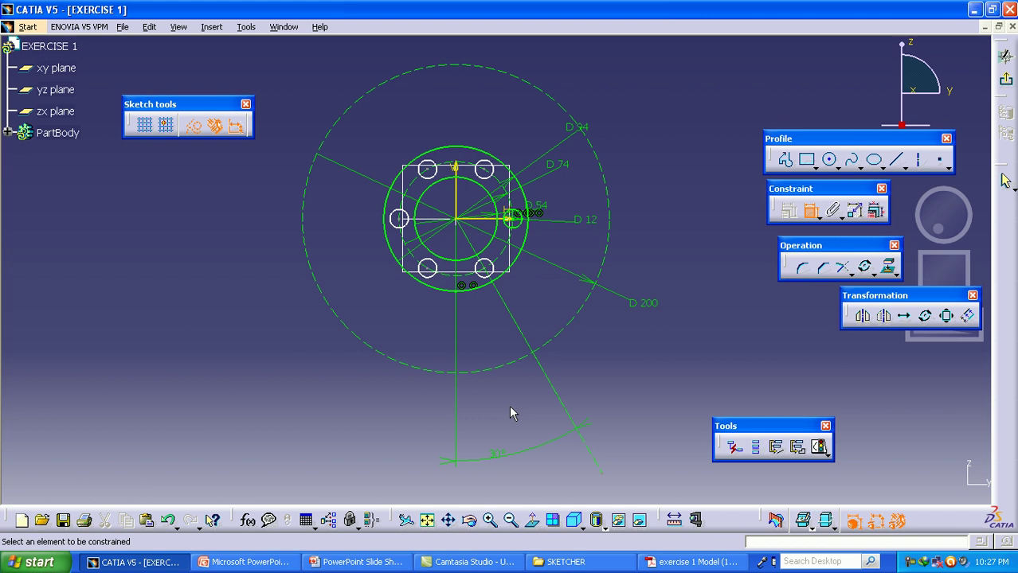
{"action": "key", "text": "Escape"}
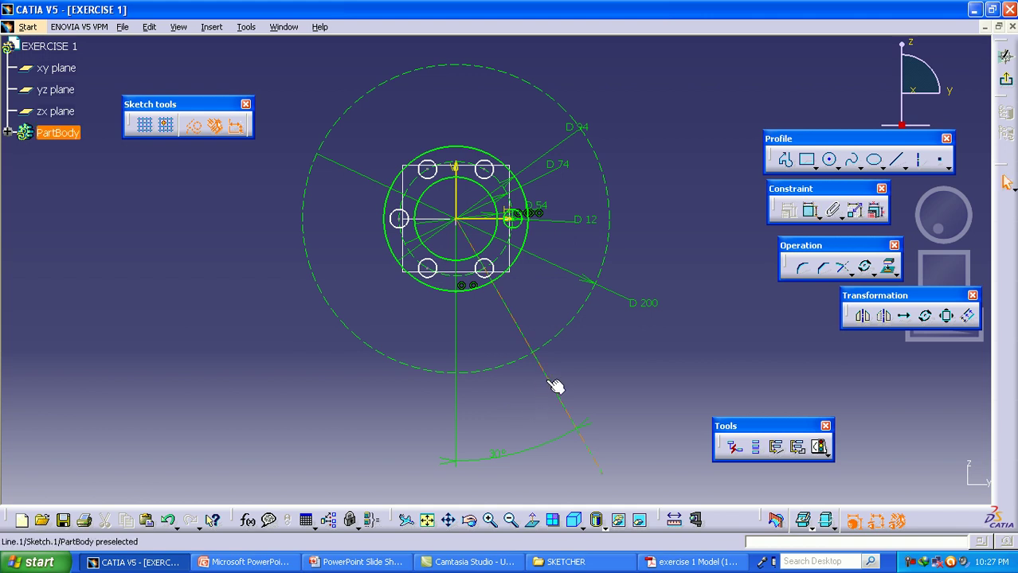
Step: Mirror the angled construction line across the V axis, then compare with the reference drawing
{"action": "left_click", "coordinate": [551, 381]}
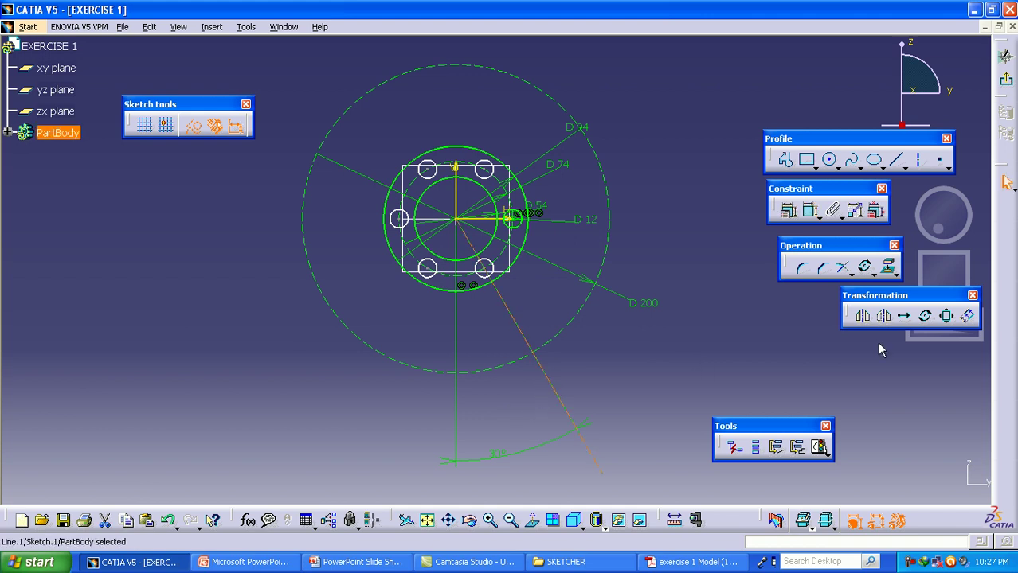
{"action": "left_click", "coordinate": [466, 199]}
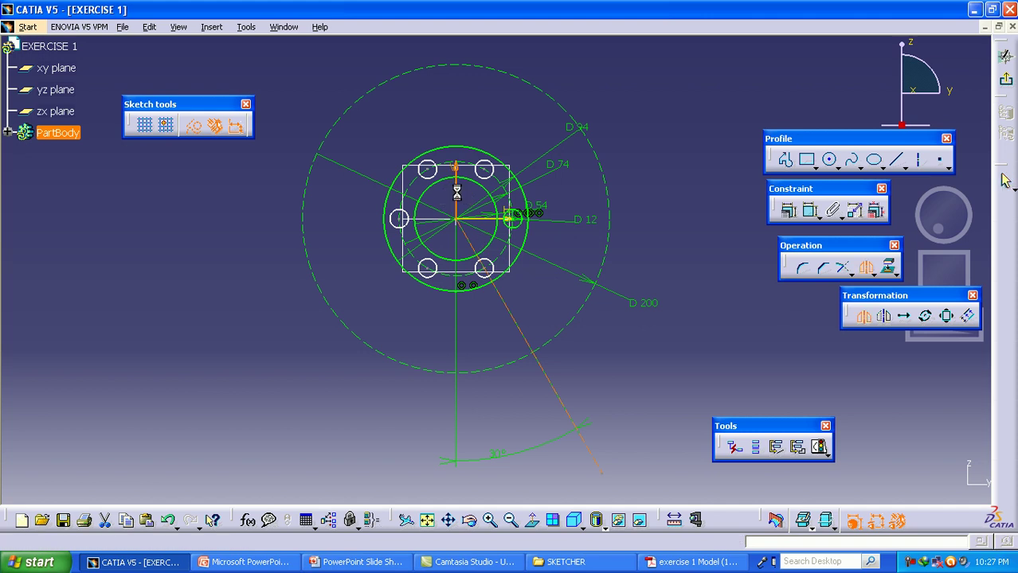
{"action": "middle_click_drag", "start_coordinate": [482, 339], "coordinate": [481, 255]}
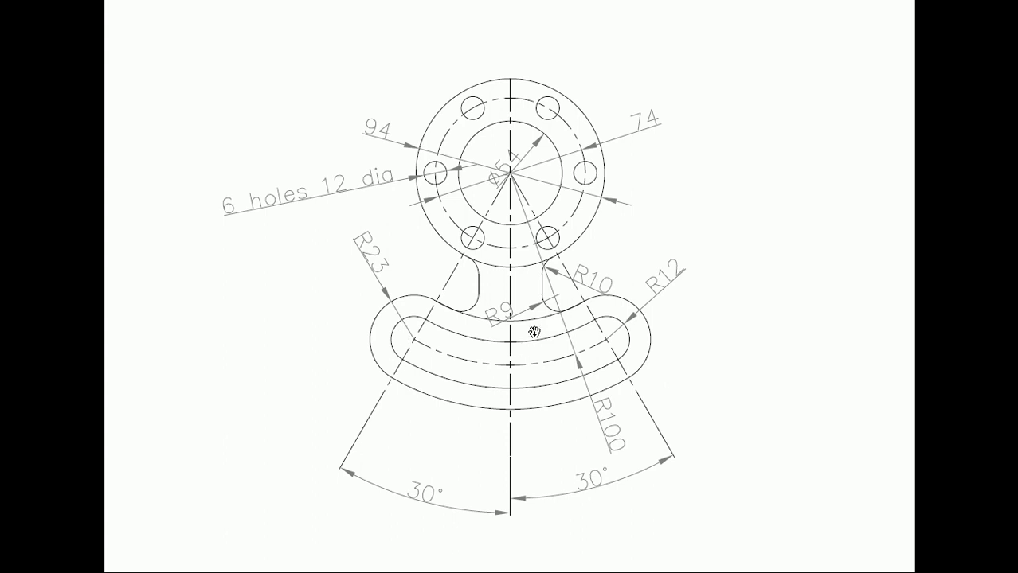
{"action": "key", "text": "alt+Tab"}
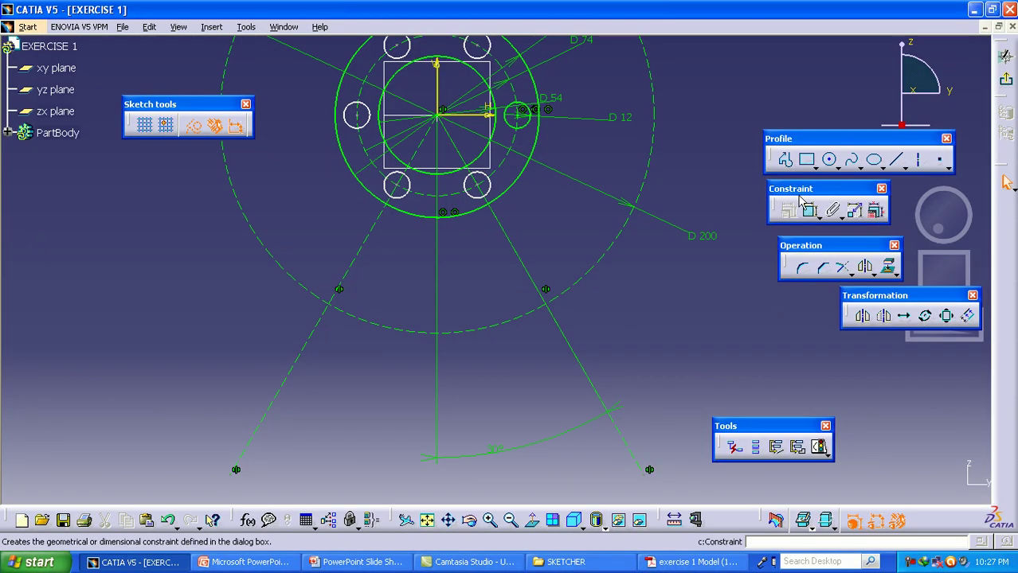
Step: Draw two concentric circles at the right 30° line's intersection with the D 200 circle
{"action": "left_click", "coordinate": [828, 160]}
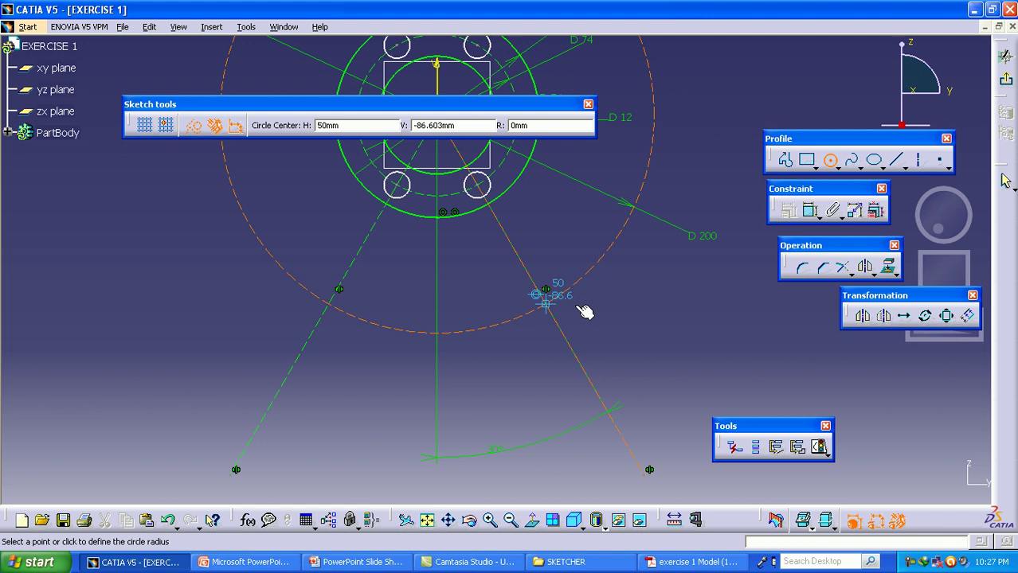
{"action": "left_click", "coordinate": [584, 311]}
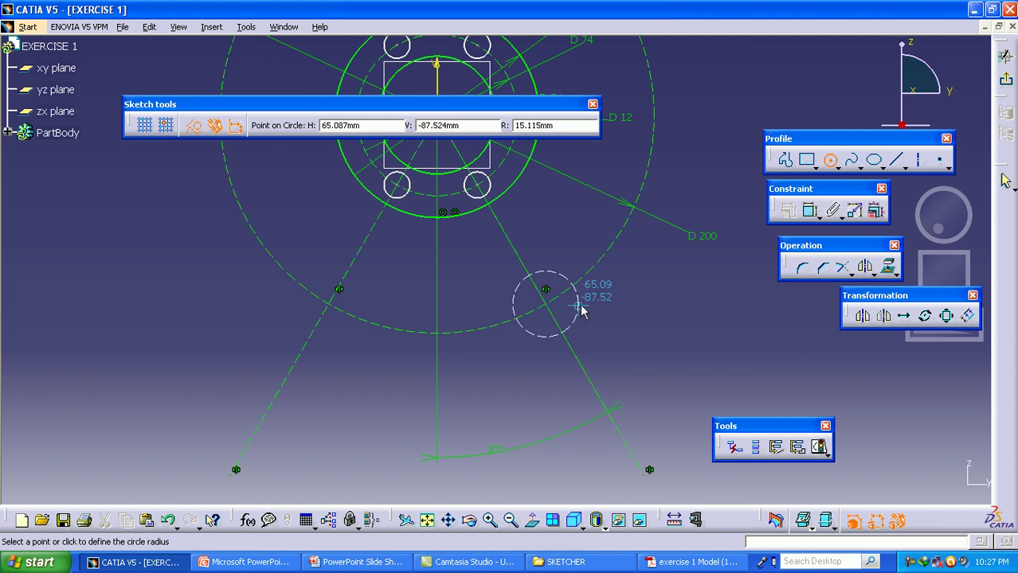
{"action": "left_click", "coordinate": [549, 300]}
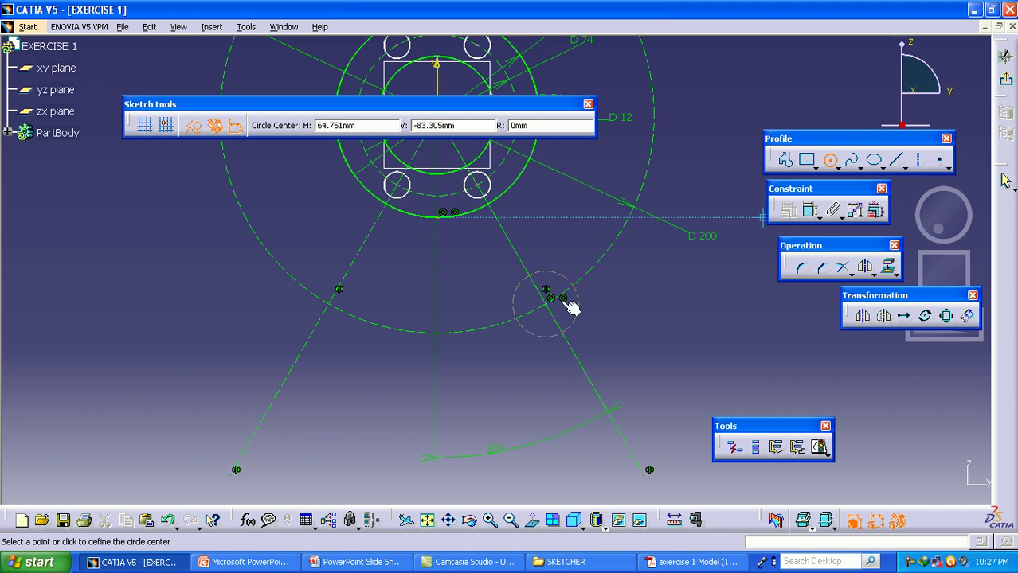
{"action": "left_click", "coordinate": [549, 307]}
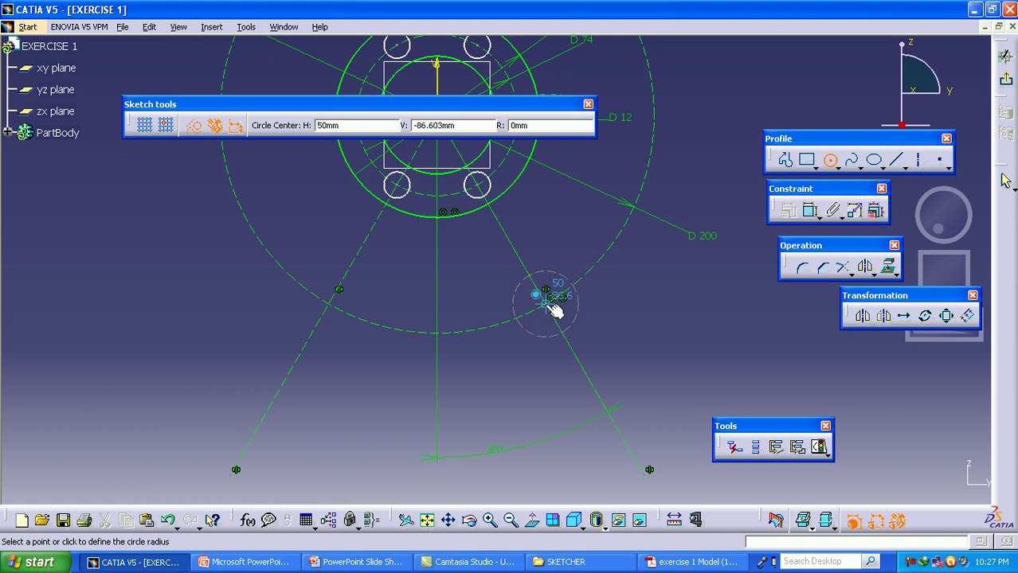
{"action": "left_click", "coordinate": [587, 337]}
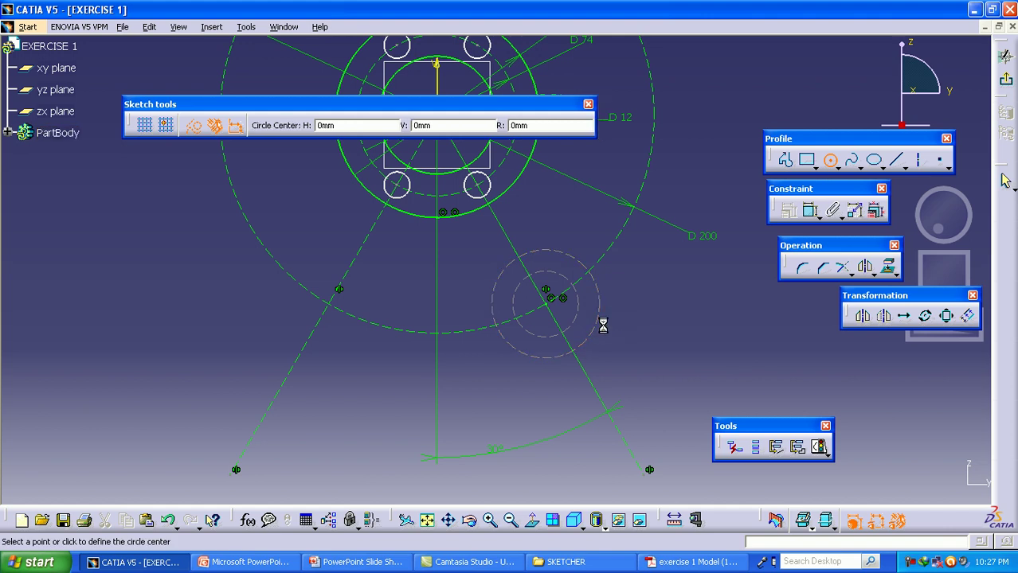
{"action": "key", "text": "Escape"}
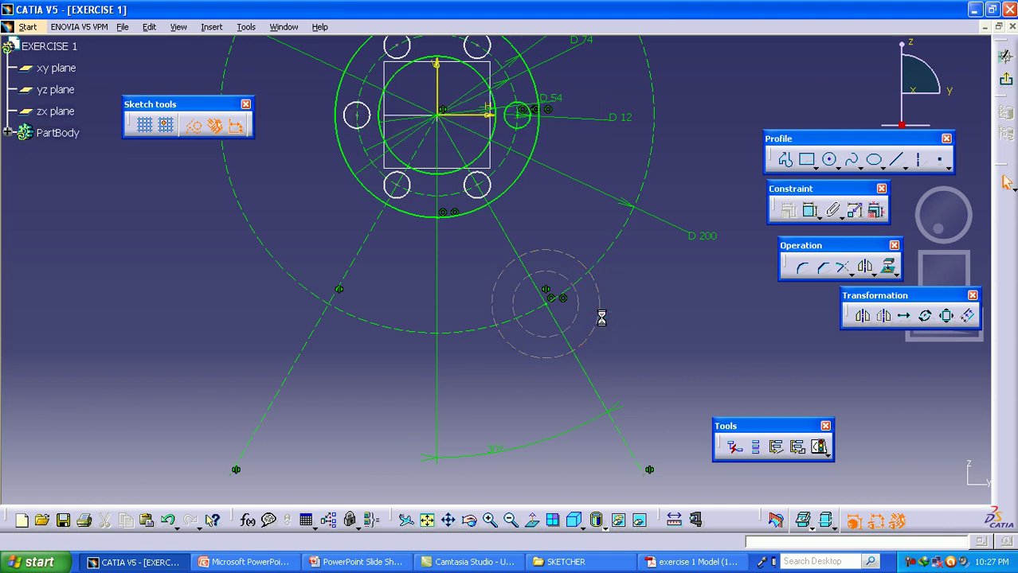
Step: Convert both new concentric circles from construction to solid standard geometry
{"action": "left_click", "coordinate": [594, 323]}
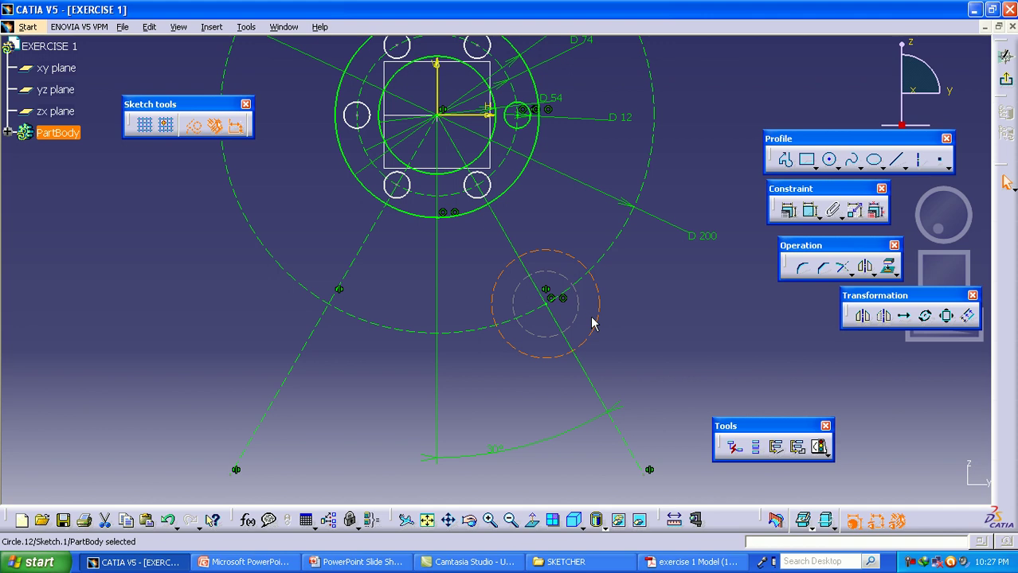
{"action": "left_click", "coordinate": [581, 315], "text": "ctrl"}
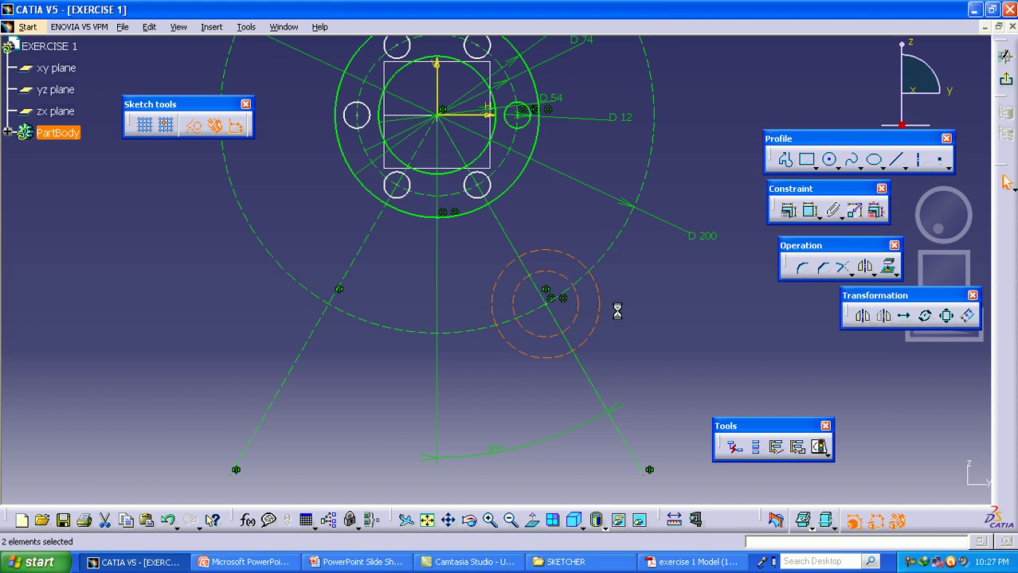
{"action": "left_click", "coordinate": [195, 127]}
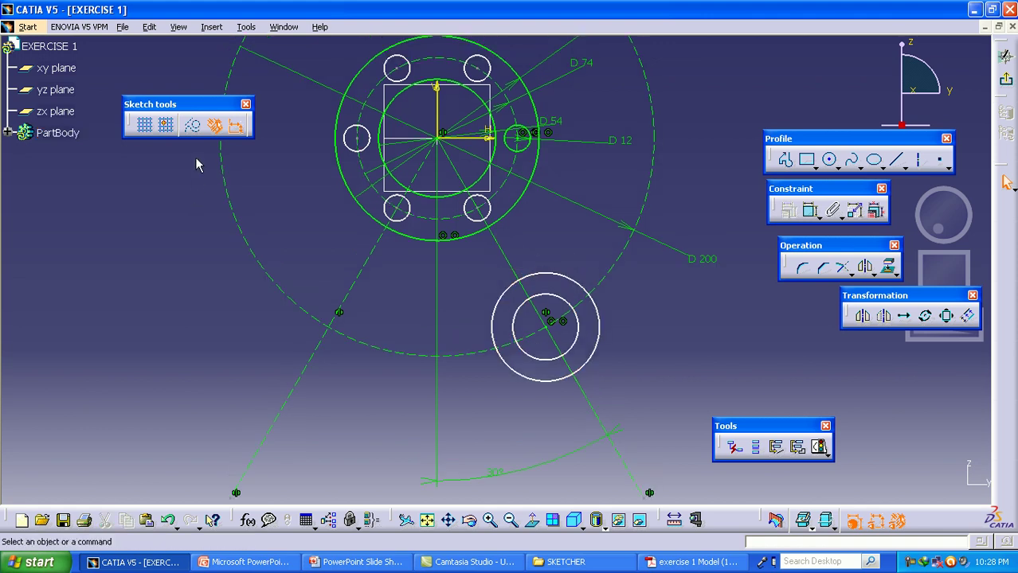
Step: Dimension the inner circle (D 30.23) and outer circle (D 49.653), then switch to the PDF drawing
{"action": "left_click", "coordinate": [810, 212]}
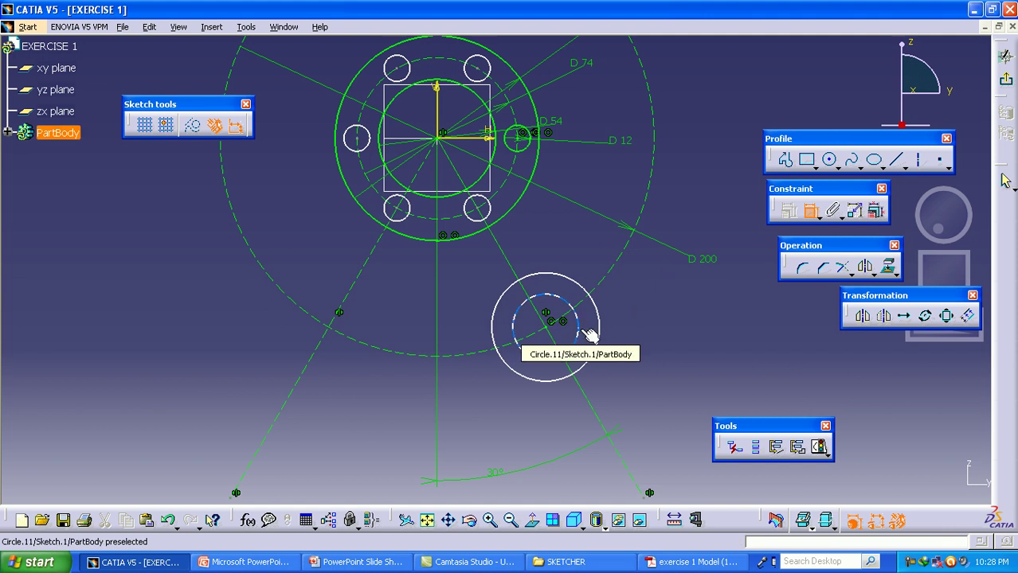
{"action": "left_click", "coordinate": [589, 335]}
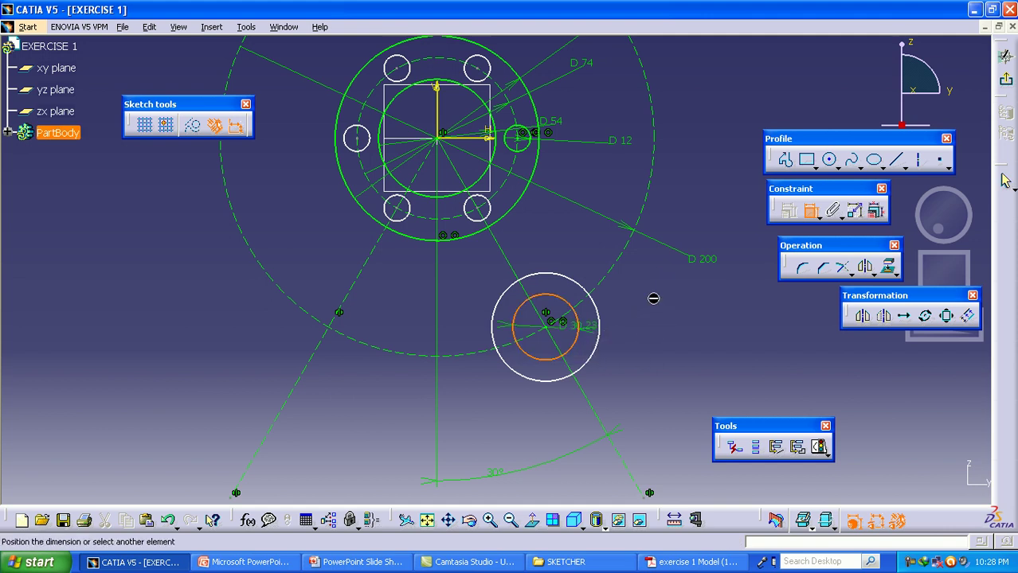
{"action": "left_click", "coordinate": [661, 338]}
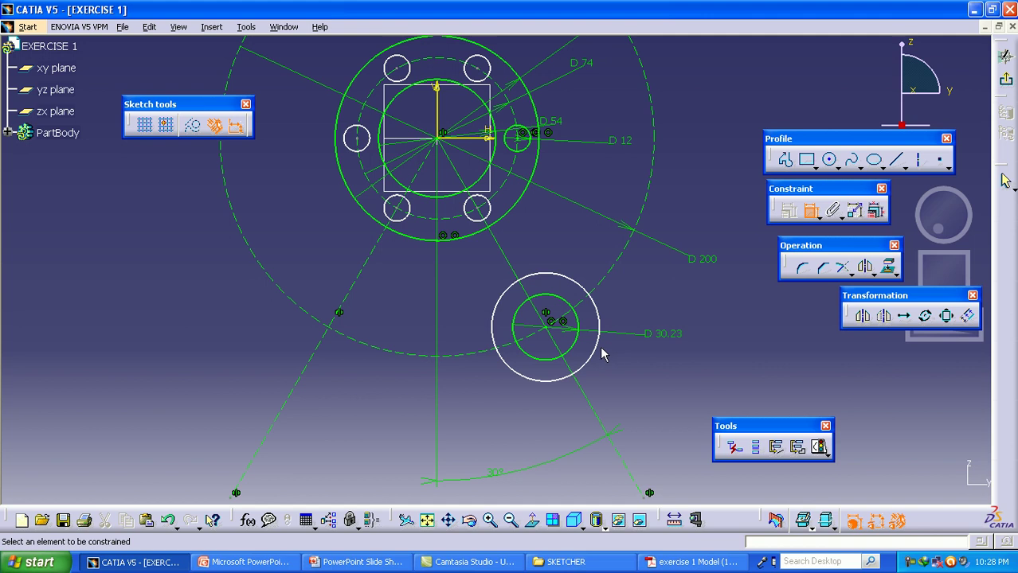
{"action": "left_click", "coordinate": [598, 353]}
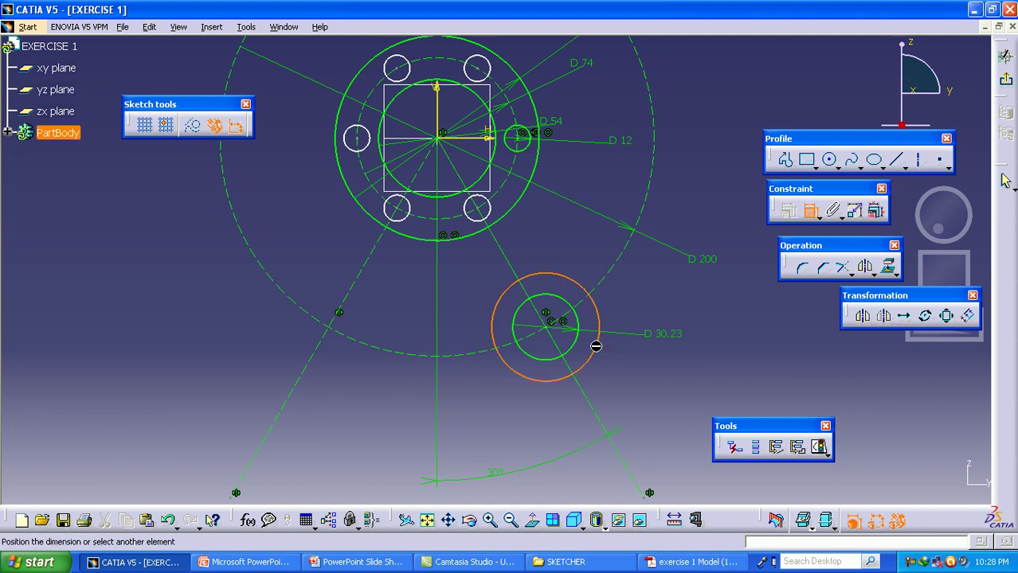
{"action": "left_click", "coordinate": [632, 373]}
{"action": "key", "text": "alt+Tab"}
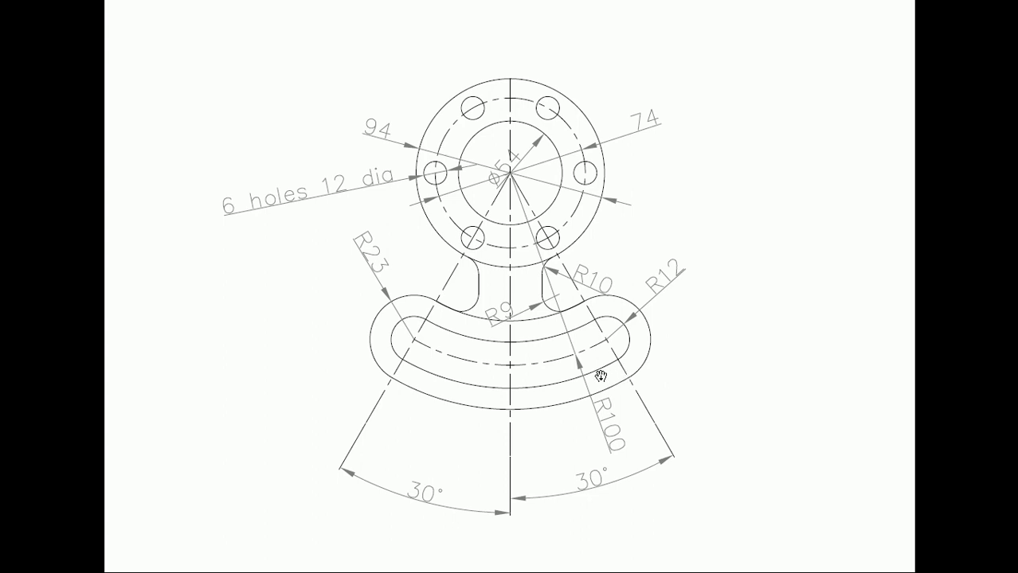
Step: Change the D 49.653 dimension to a 24 mm diameter
{"action": "key", "text": "alt+Tab"}
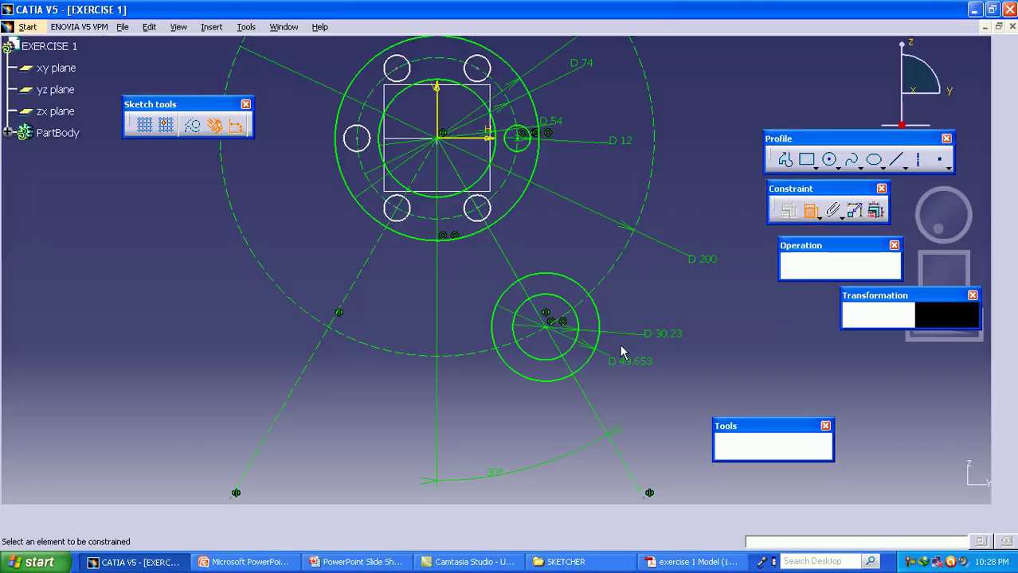
{"action": "double_click", "coordinate": [637, 362]}
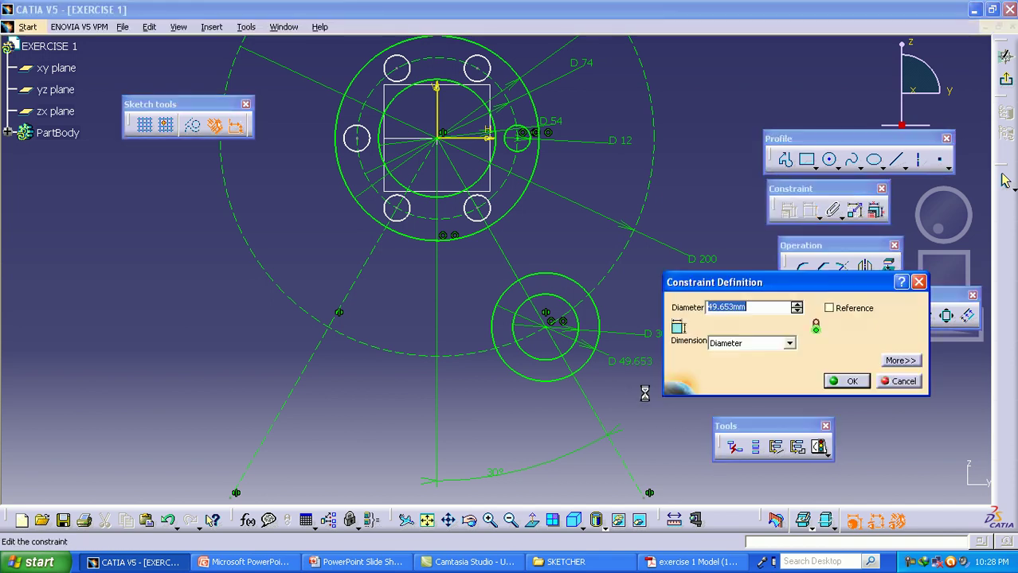
{"action": "type", "text": "24"}
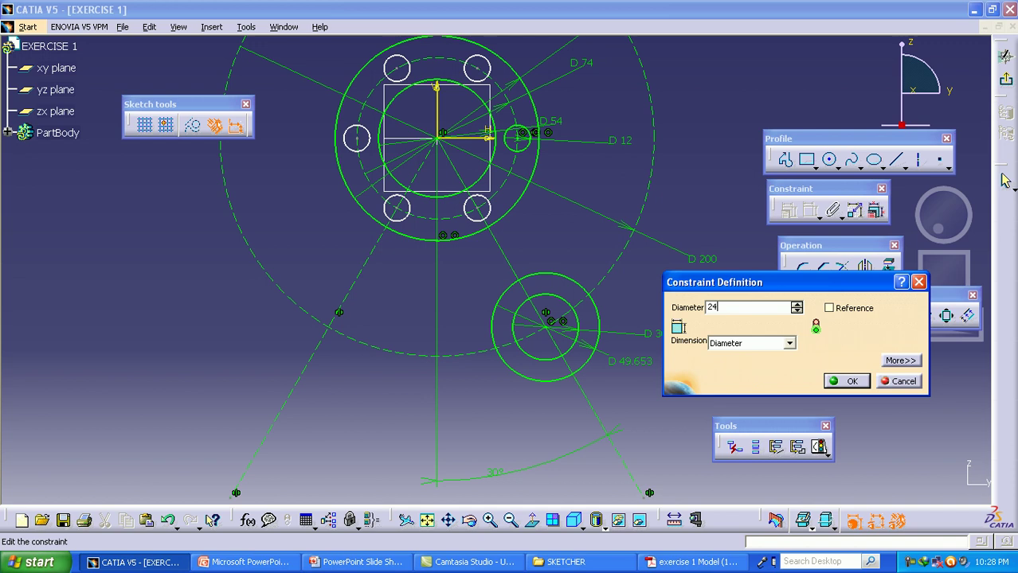
{"action": "key", "text": "Return"}
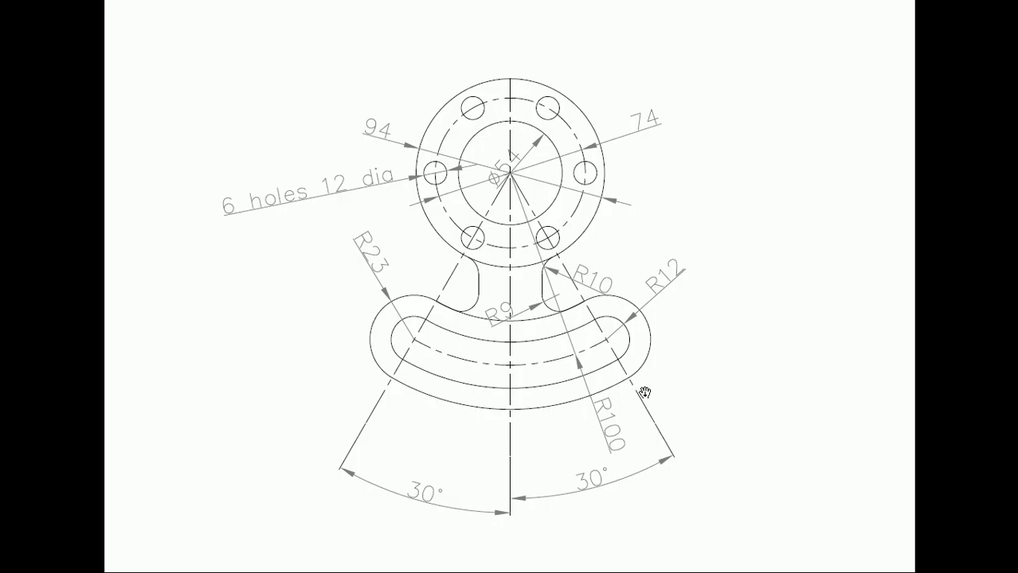
Step: Switch the D 30.23 dimension to a radius and set it to 23 mm
{"action": "key", "text": "alt+Tab"}
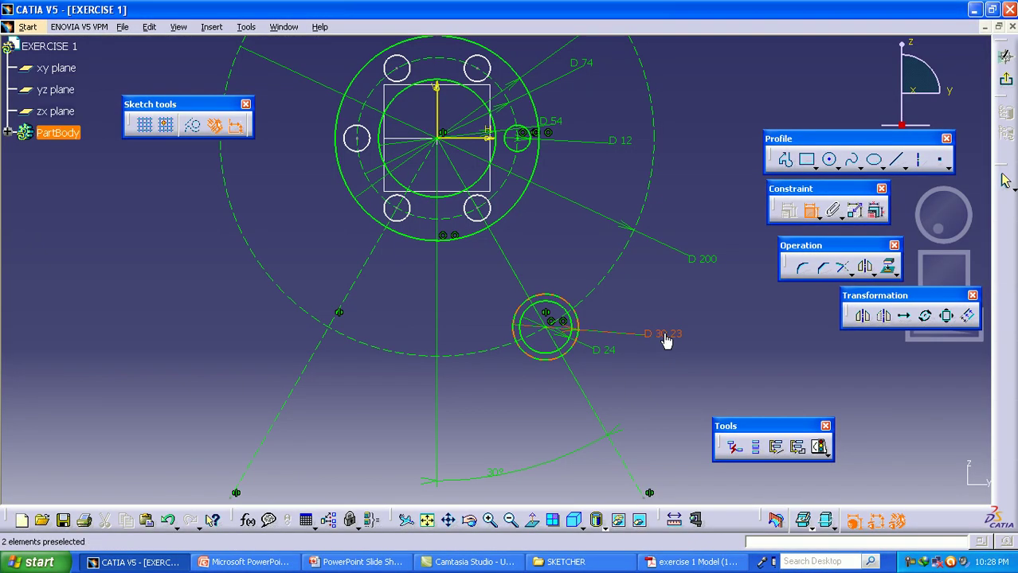
{"action": "double_click", "coordinate": [666, 338]}
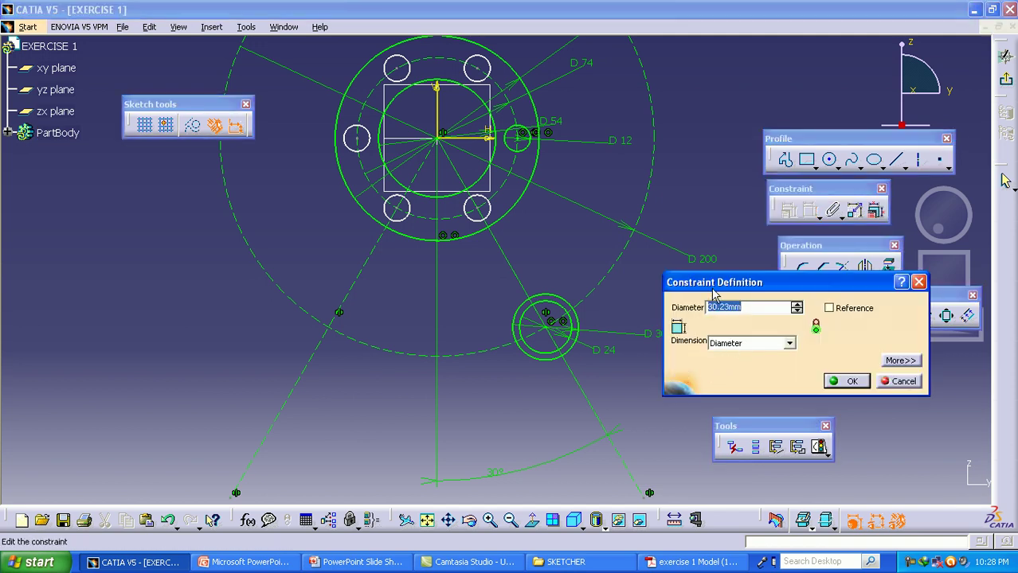
{"action": "left_click", "coordinate": [721, 343]}
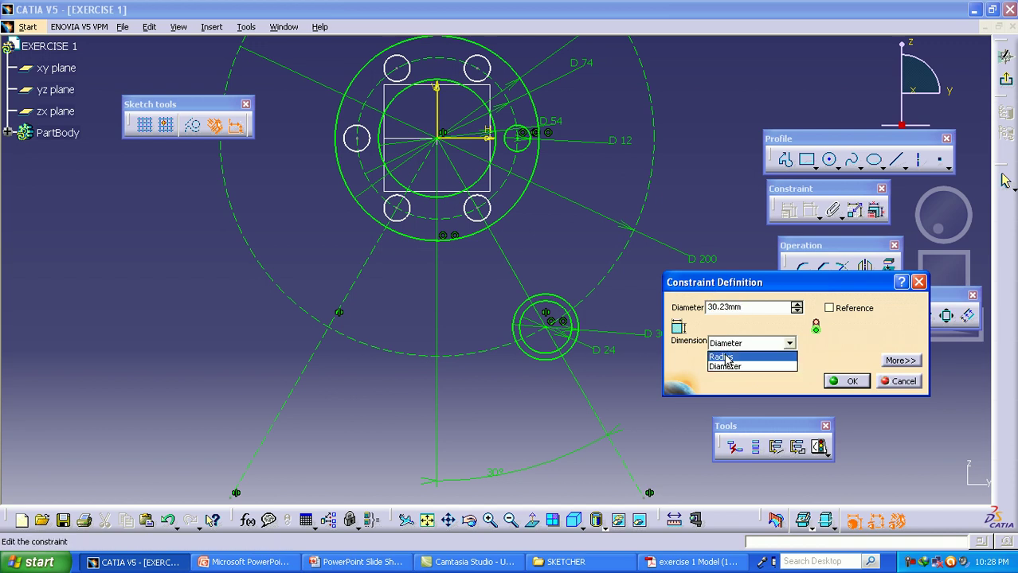
{"action": "left_click", "coordinate": [721, 358]}
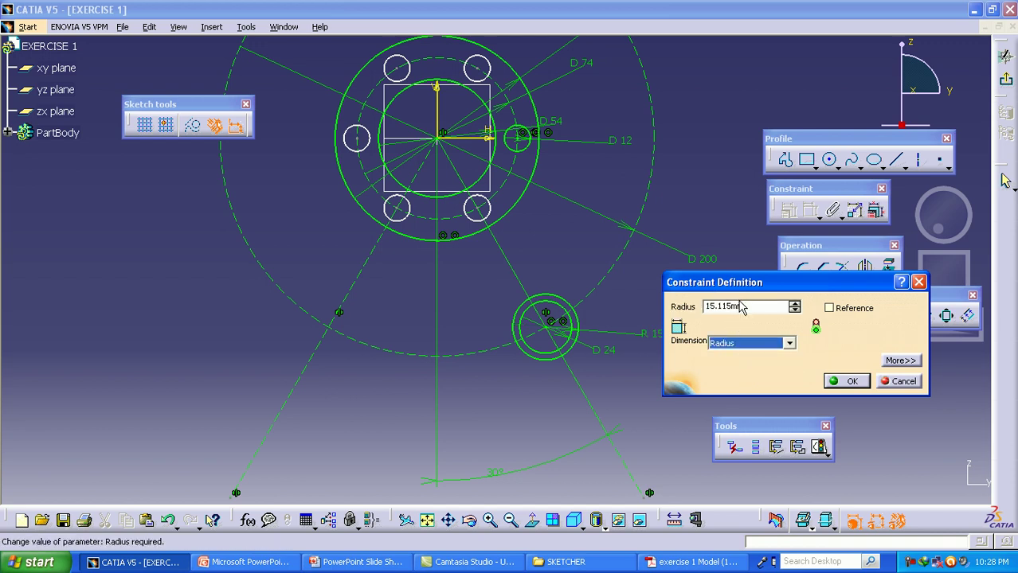
{"action": "double_click", "coordinate": [747, 306]}
{"action": "type", "text": "23mm"}
{"action": "key", "text": "Return"}
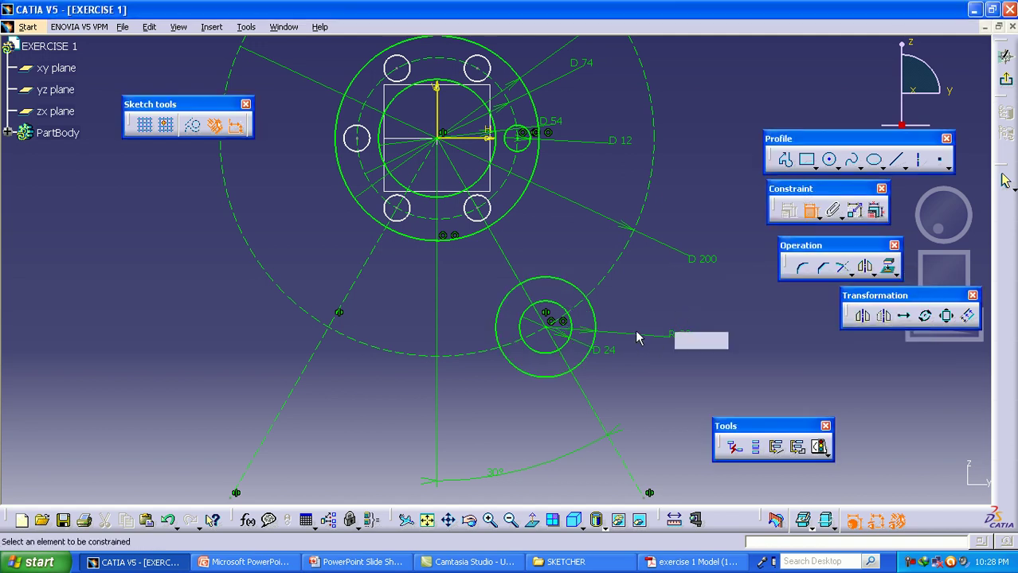
Step: Mirror the R 23 and D 24 circles across the V axis onto the left 30° line
{"action": "left_click", "coordinate": [598, 363]}
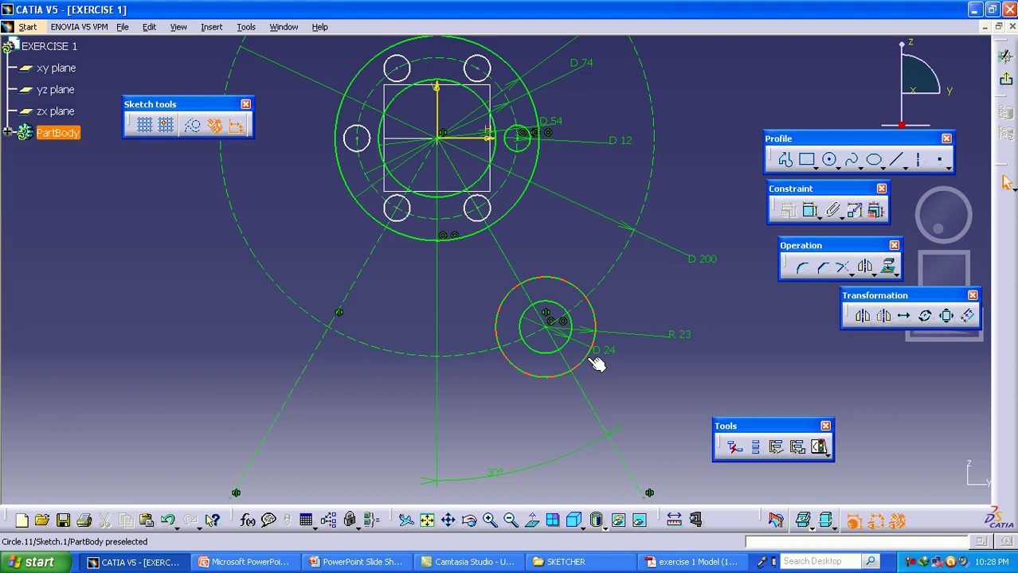
{"action": "left_click", "coordinate": [581, 358]}
{"action": "left_click", "coordinate": [570, 344], "text": "ctrl"}
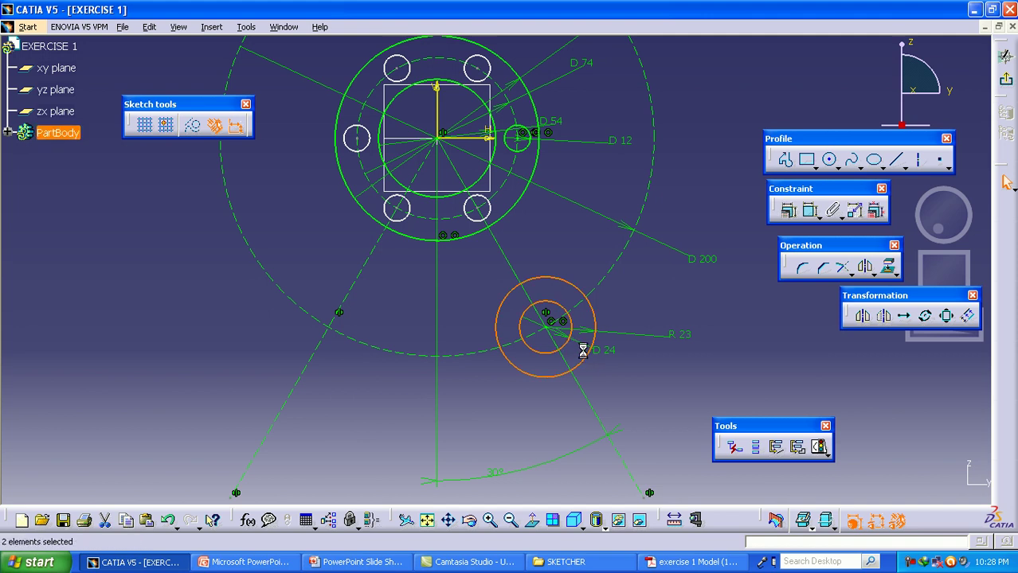
{"action": "left_click", "coordinate": [861, 318]}
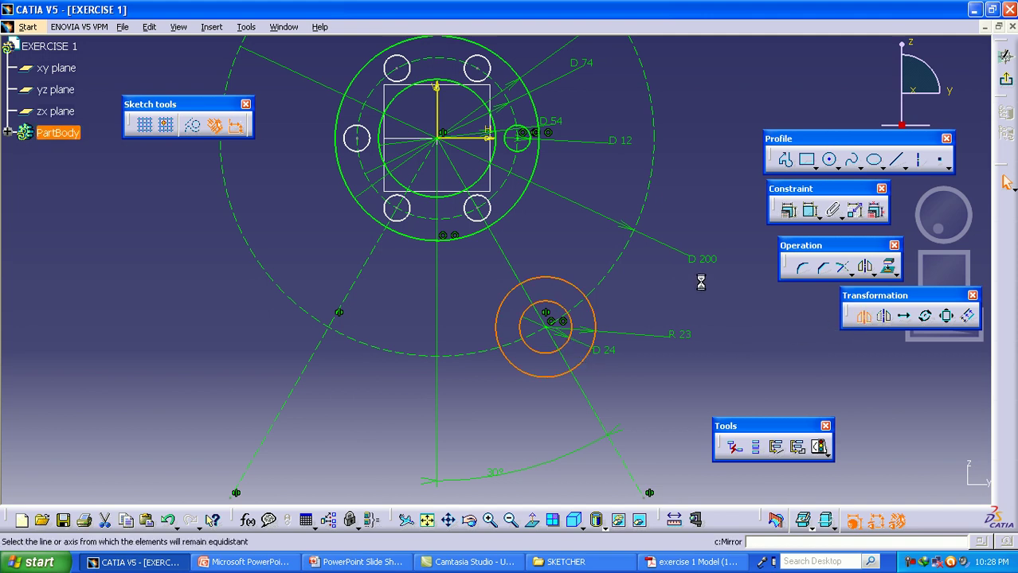
{"action": "left_click", "coordinate": [442, 107]}
{"action": "key", "text": "alt+Tab"}
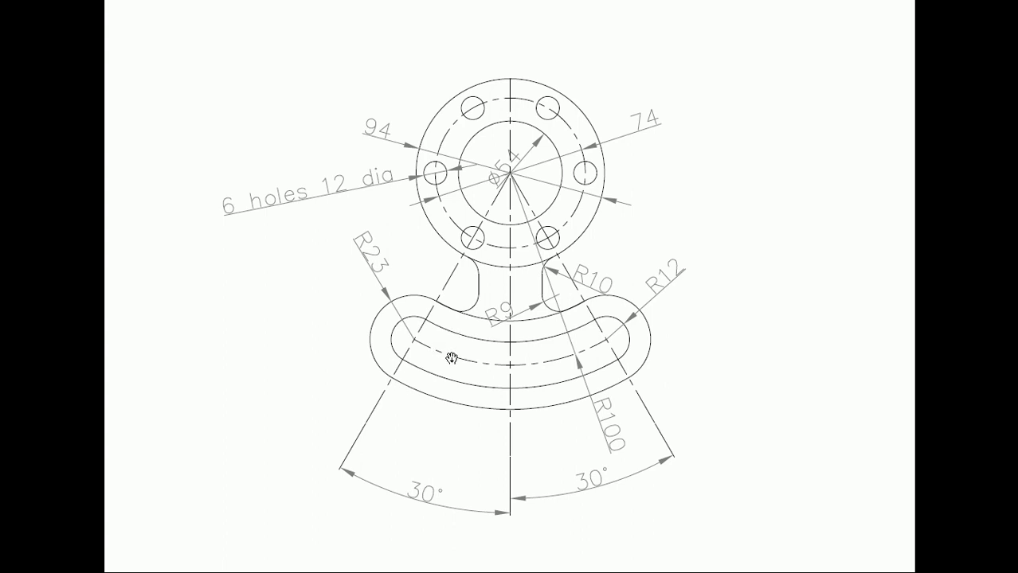
{"action": "key", "text": "alt+Tab"}
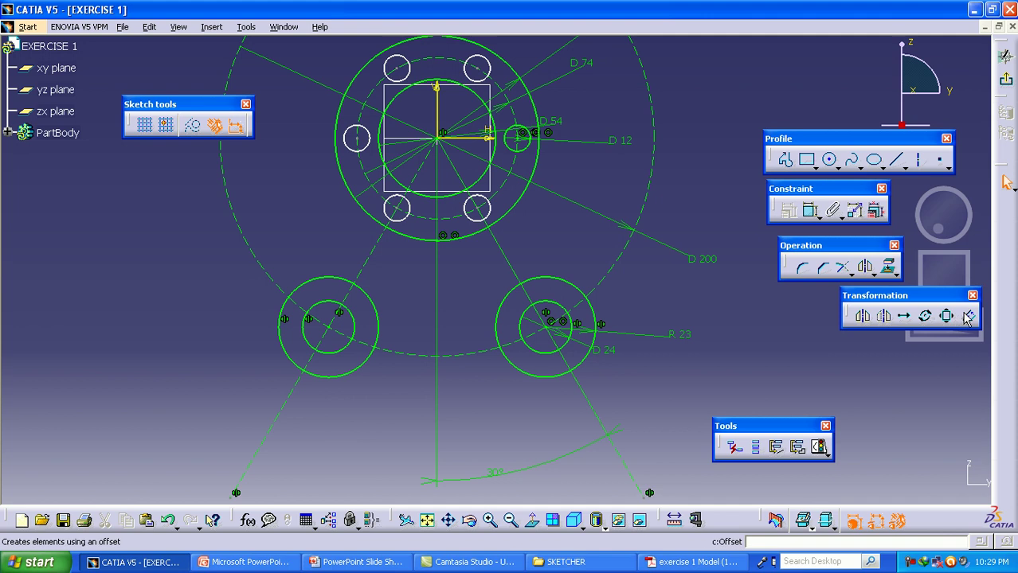
Step: Offset the dashed D 200 circle so the copy reaches the R 23 arm-end circle
{"action": "left_click", "coordinate": [967, 317]}
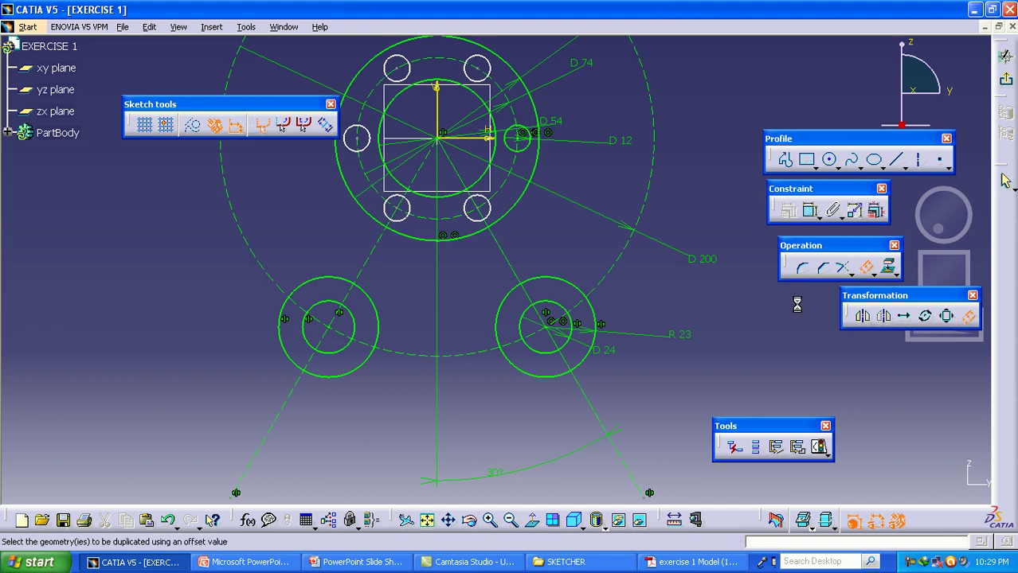
{"action": "left_click", "coordinate": [477, 359]}
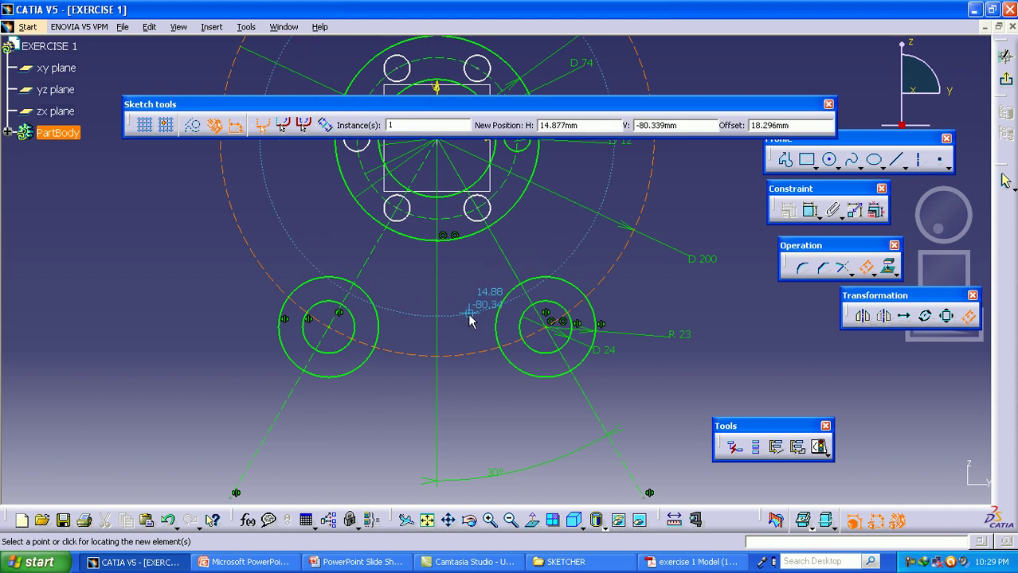
{"action": "left_click", "coordinate": [469, 306]}
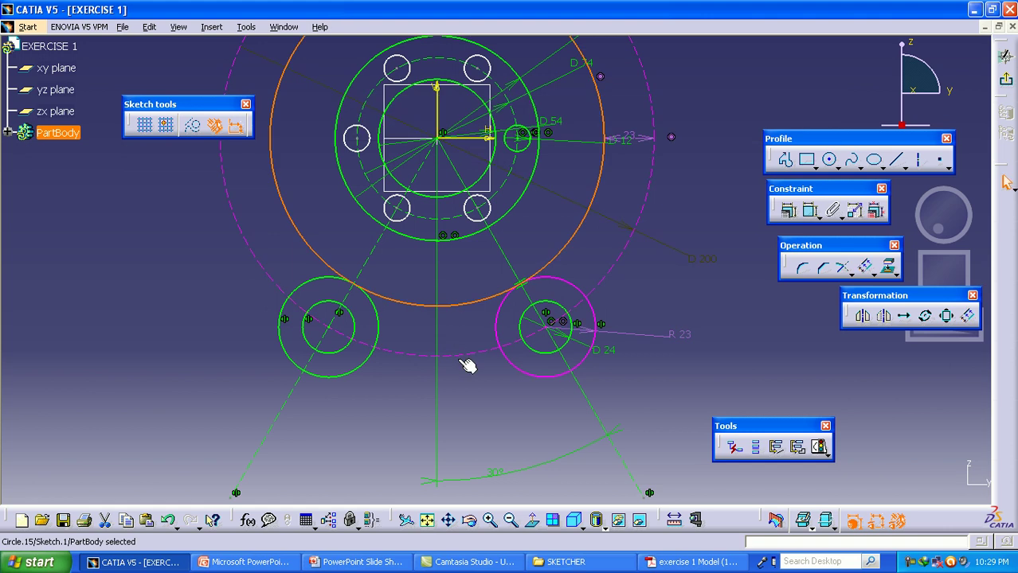
{"action": "left_click", "coordinate": [457, 336]}
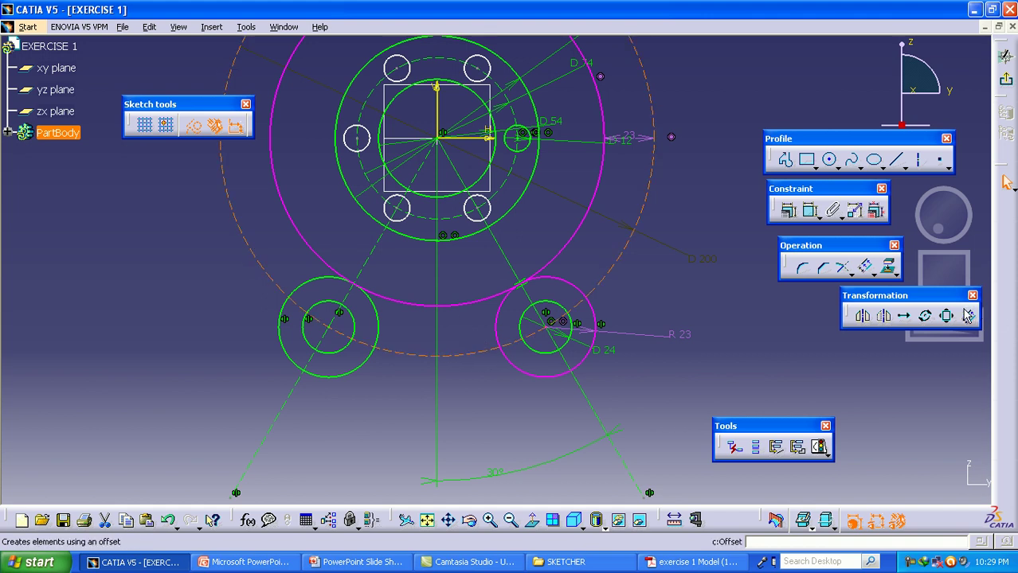
{"action": "left_click", "coordinate": [477, 354]}
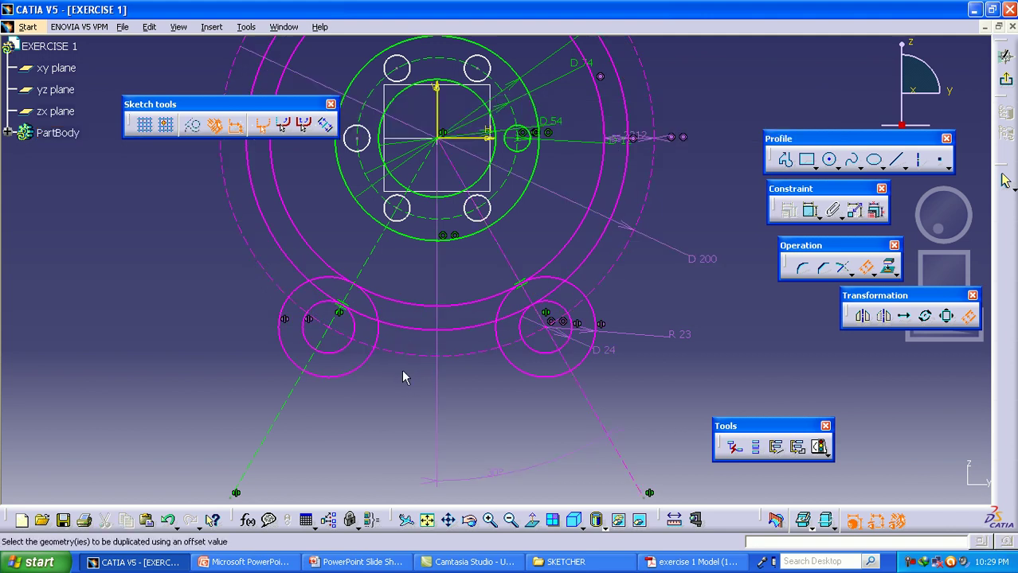
Step: Create 12 mm offset circles from the dashed circle and delete the stray outer one
{"action": "left_click", "coordinate": [398, 350]}
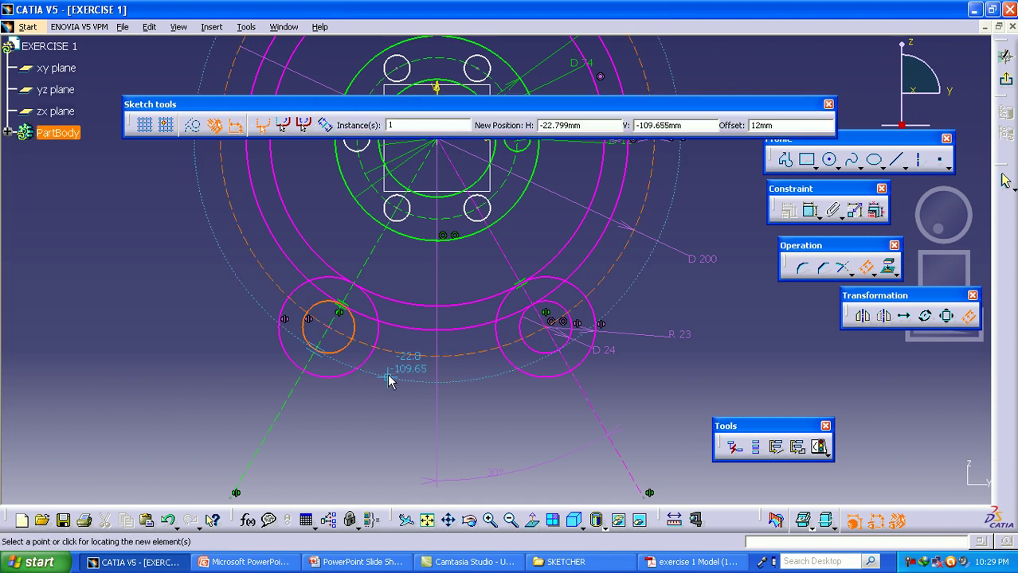
{"action": "left_click", "coordinate": [389, 381]}
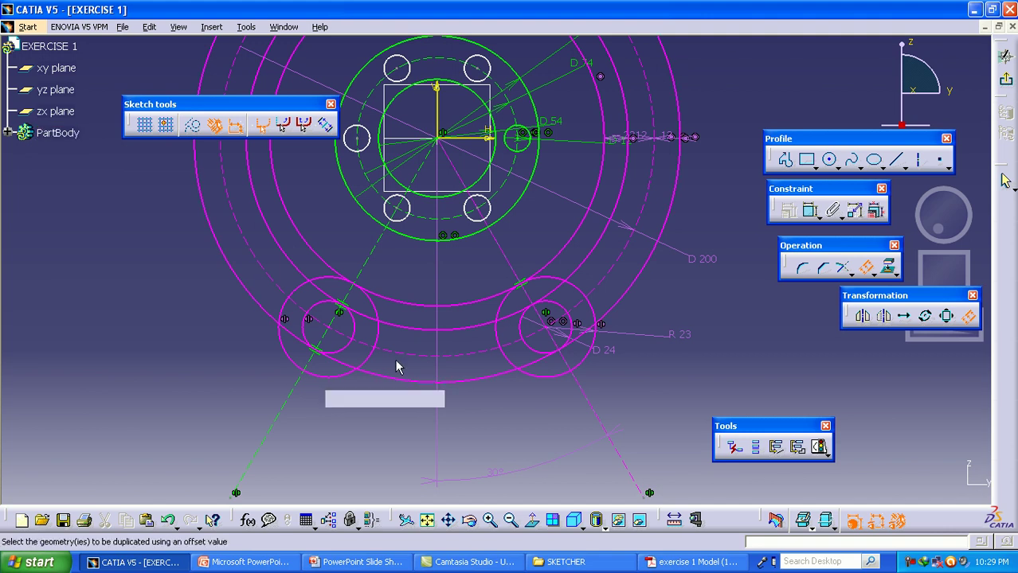
{"action": "left_click", "coordinate": [406, 361]}
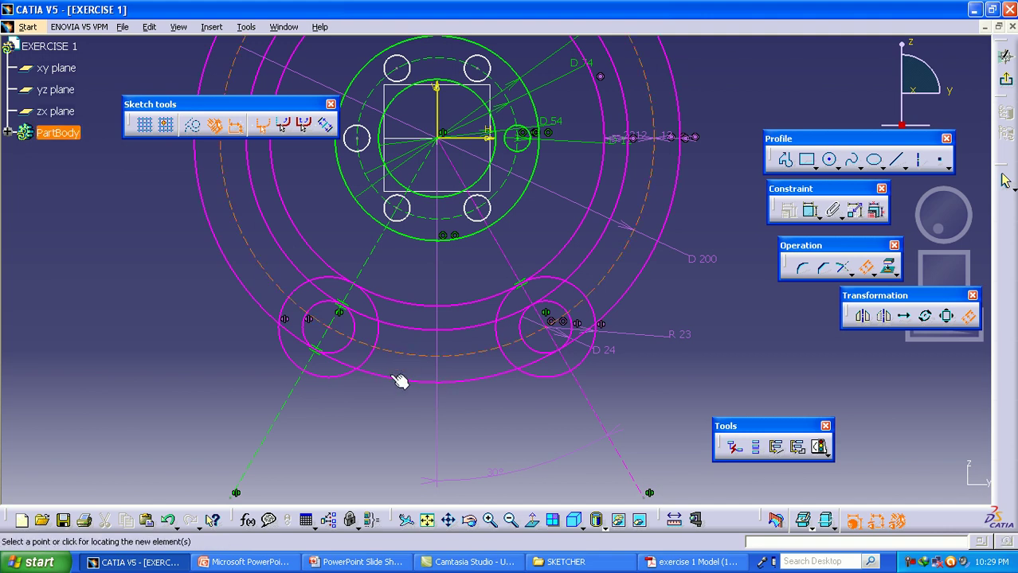
{"action": "left_click", "coordinate": [368, 407]}
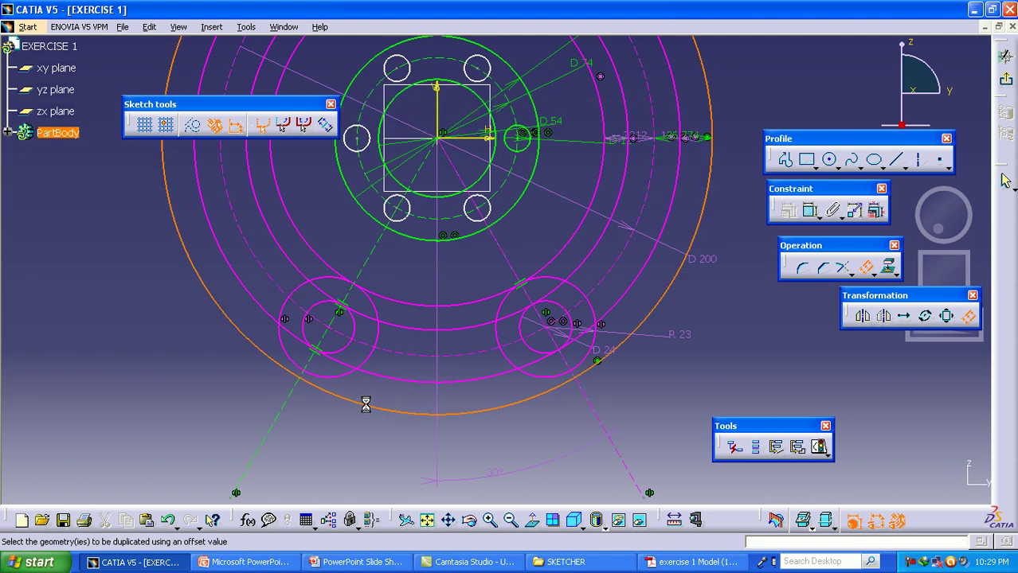
{"action": "left_click", "coordinate": [365, 403]}
{"action": "key", "text": "Delete"}
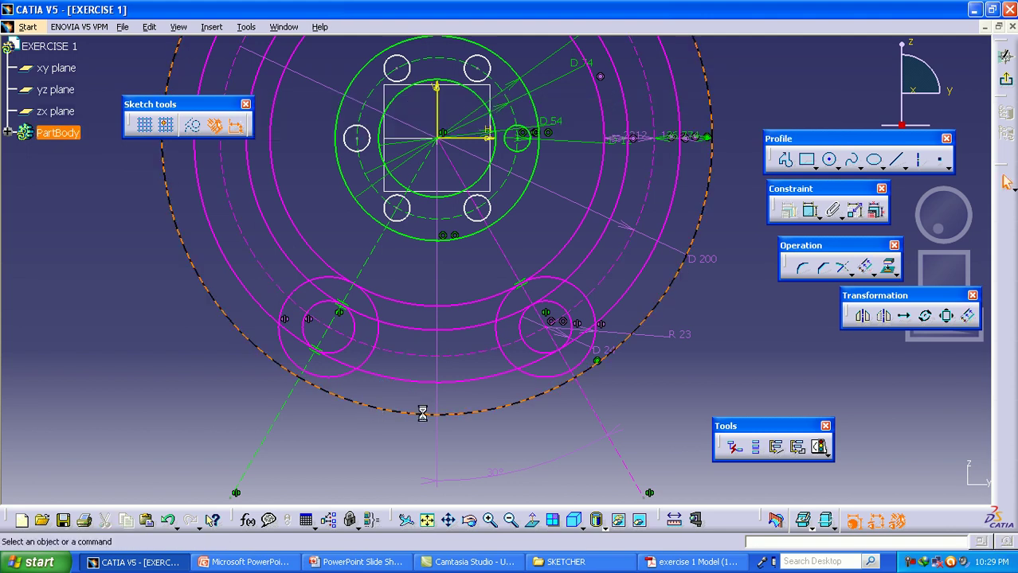
{"action": "left_click", "coordinate": [969, 318]}
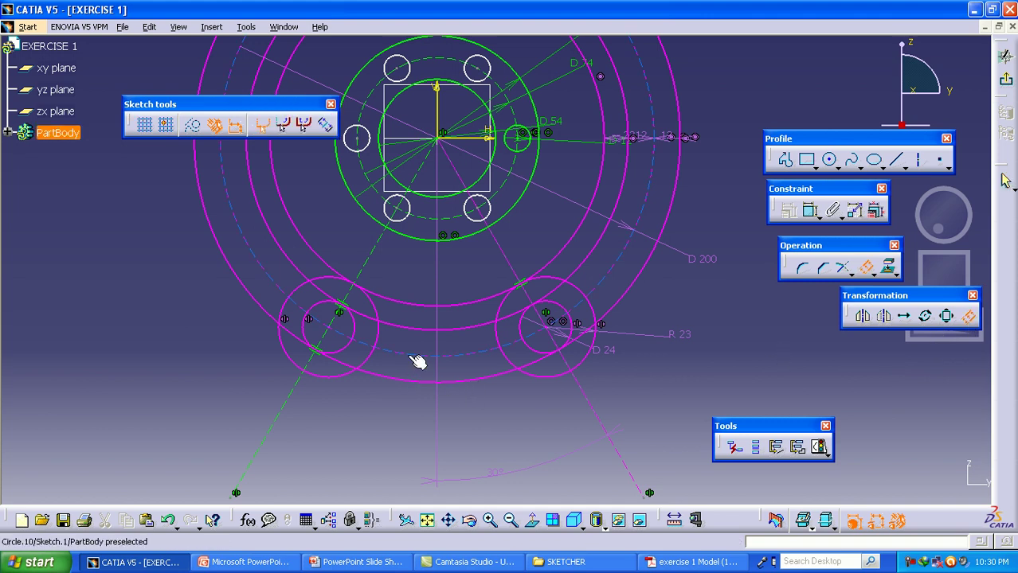
Step: Offset the outer arm circle once more to add a circle around it
{"action": "left_click", "coordinate": [391, 383]}
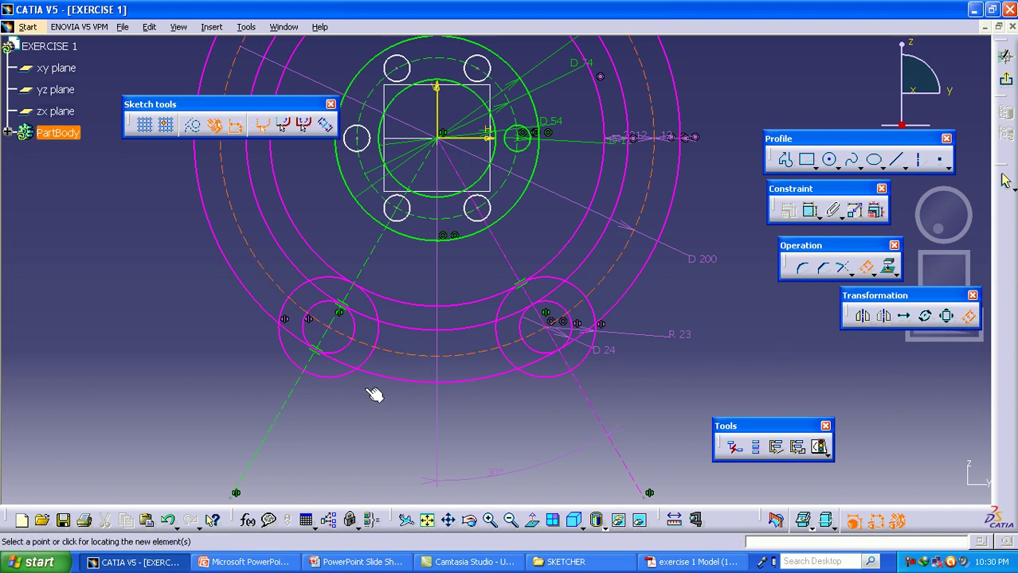
{"action": "left_click", "coordinate": [322, 383]}
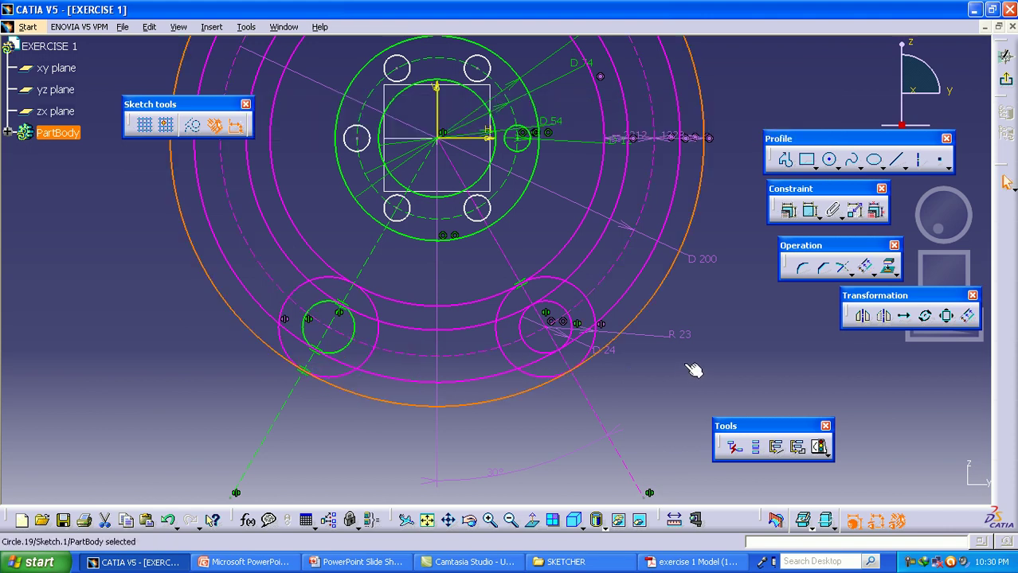
{"action": "middle_click_drag", "start_coordinate": [625, 372], "coordinate": [625, 359]}
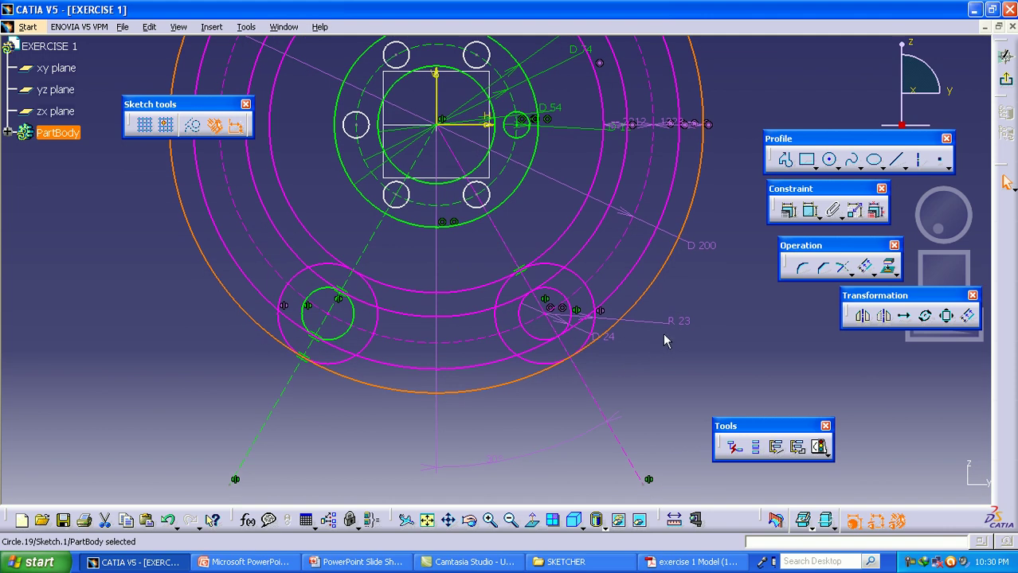
Step: Delete the conflicting constraint on the small circle and recentre the view on the whole sketch
{"action": "double_click", "coordinate": [677, 320]}
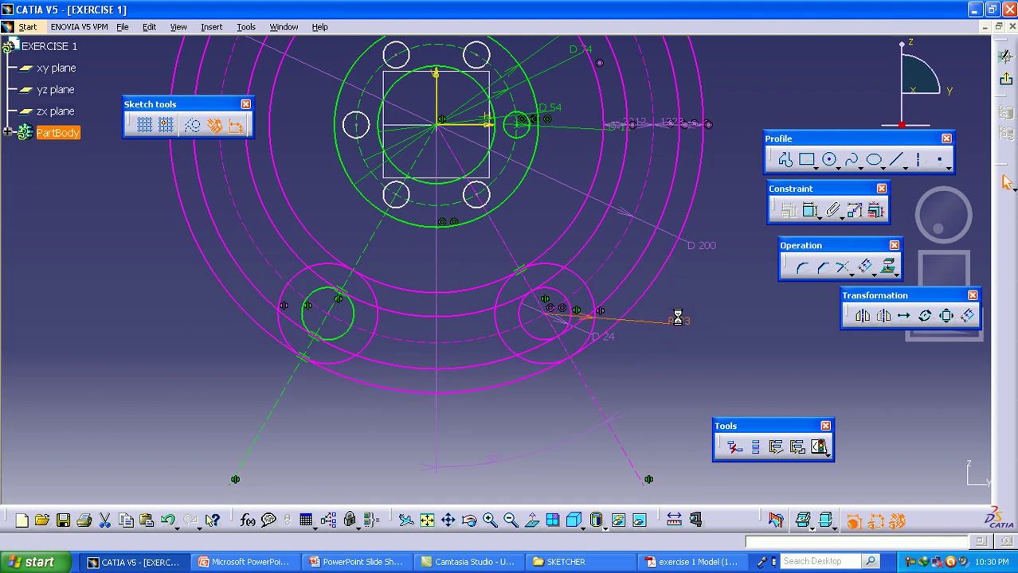
{"action": "left_click", "coordinate": [609, 339]}
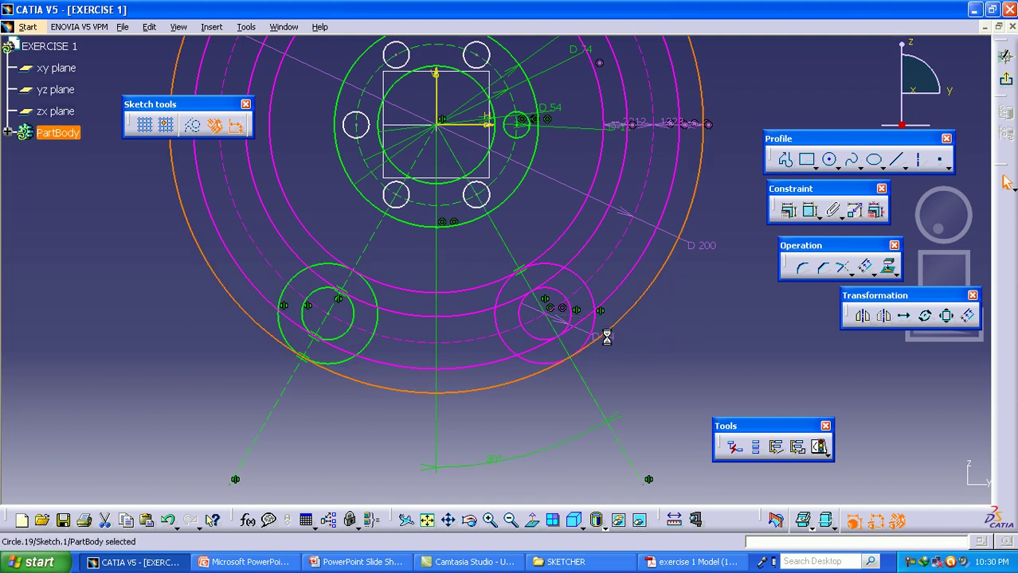
{"action": "left_click", "coordinate": [611, 343]}
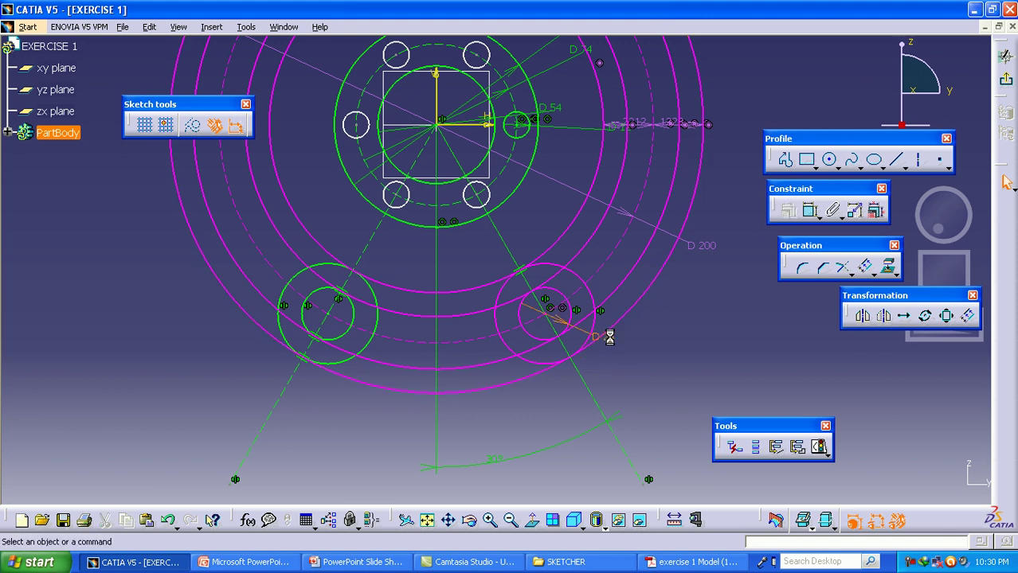
{"action": "left_click", "coordinate": [566, 310]}
{"action": "key", "text": "Delete"}
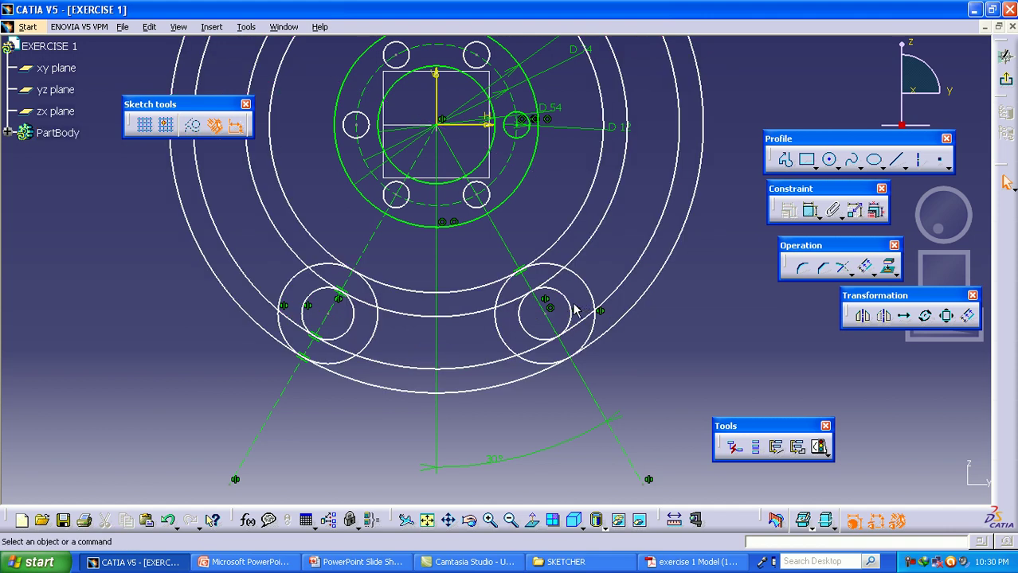
{"action": "middle_click_drag", "start_coordinate": [536, 312], "coordinate": [541, 338]}
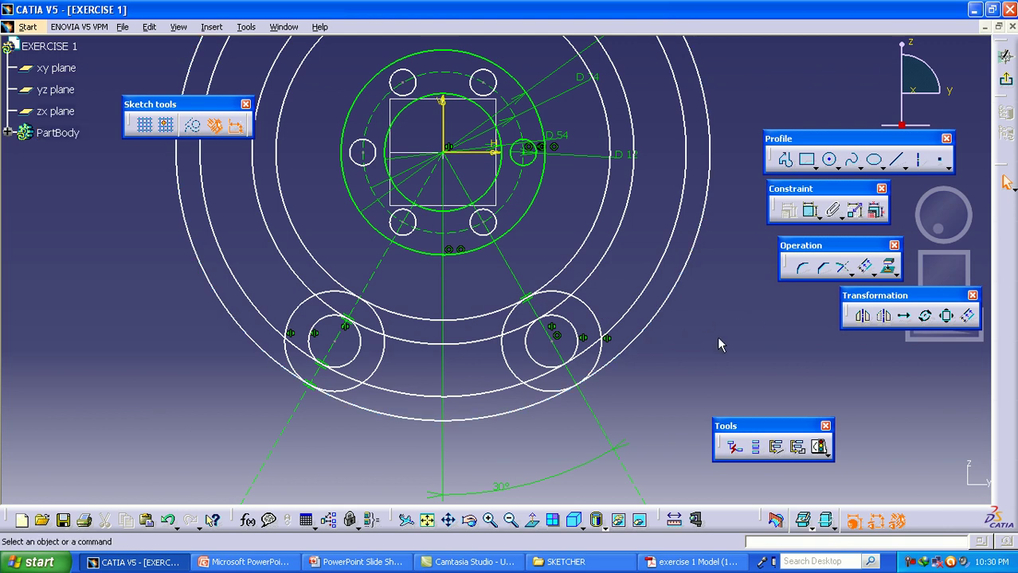
{"action": "middle_click_drag", "start_coordinate": [806, 317], "coordinate": [810, 370]}
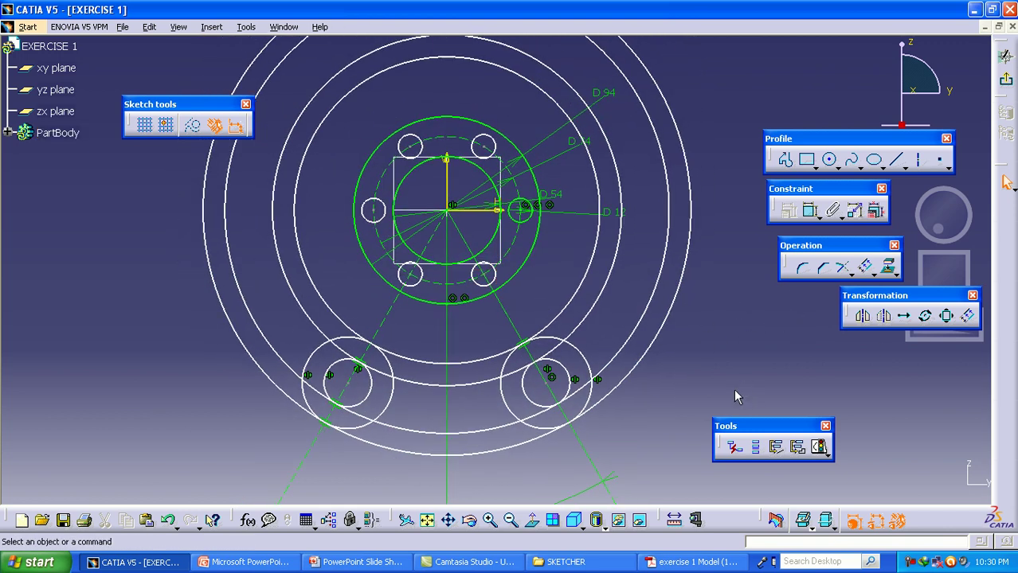
Step: Quick Trim the overlapping portions of the outer circles around the hub
{"action": "left_click", "coordinate": [852, 275]}
{"action": "left_click", "coordinate": [918, 284]}
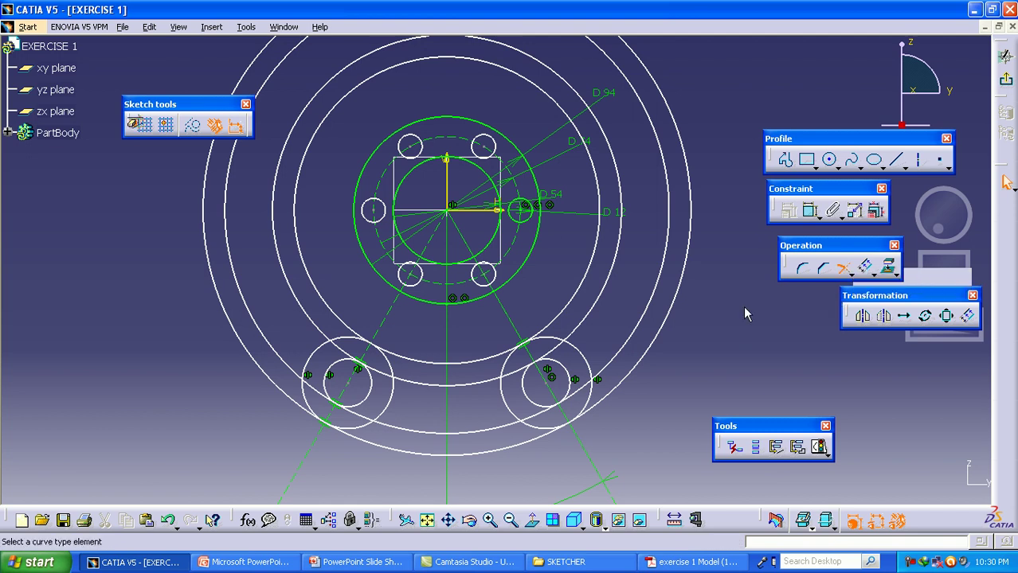
{"action": "left_click", "coordinate": [673, 283]}
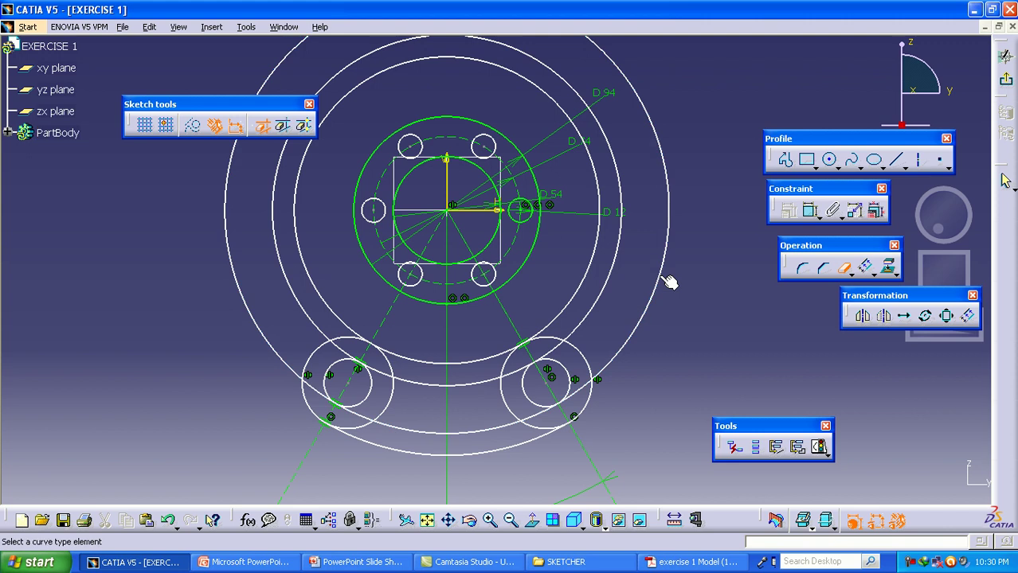
{"action": "left_click", "coordinate": [609, 284]}
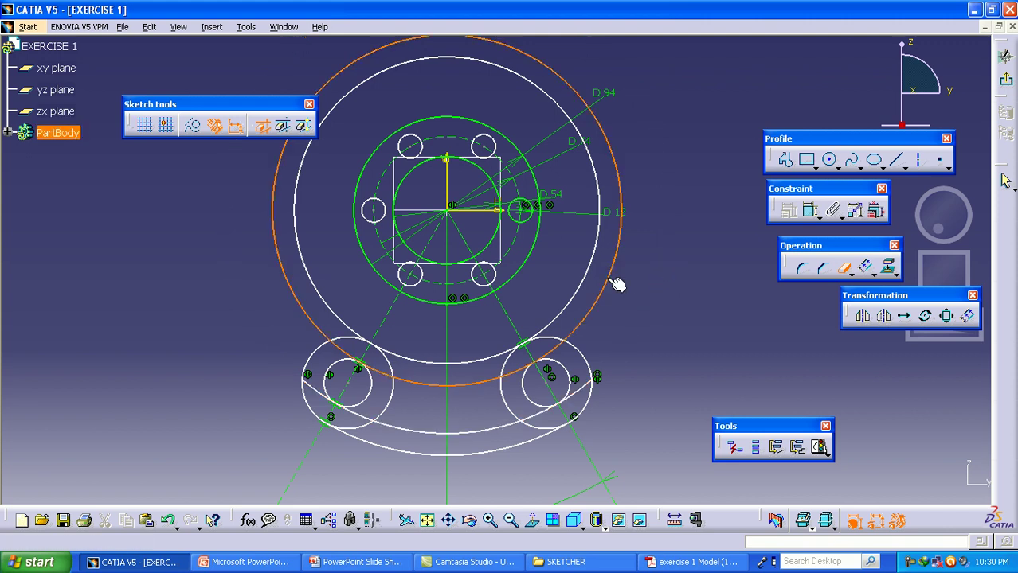
{"action": "left_click", "coordinate": [607, 279]}
Step: Delete the outer white circle and the right slot's outer and inner circles
{"action": "key", "text": "alt+Tab"}
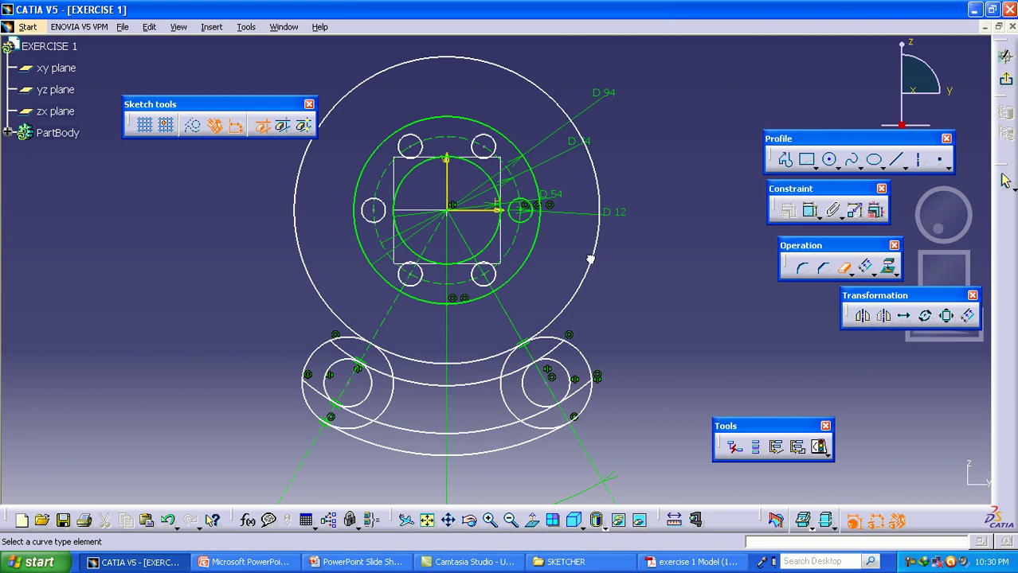
{"action": "left_click", "coordinate": [589, 258]}
{"action": "key", "text": "Delete"}
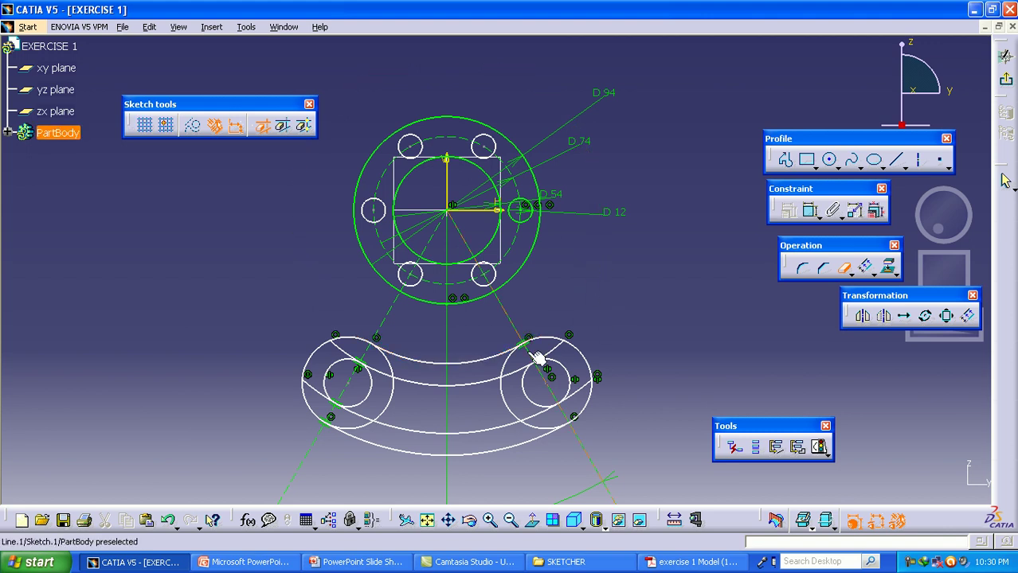
{"action": "left_click", "coordinate": [511, 399]}
{"action": "left_click", "coordinate": [509, 374]}
{"action": "key", "text": "Delete"}
{"action": "left_click", "coordinate": [523, 388]}
{"action": "key", "text": "Delete"}
Step: Delete the slot's lower inner arc and Quick Trim the left end circle to the slot outline
{"action": "left_click", "coordinate": [544, 430]}
{"action": "left_click", "coordinate": [513, 428]}
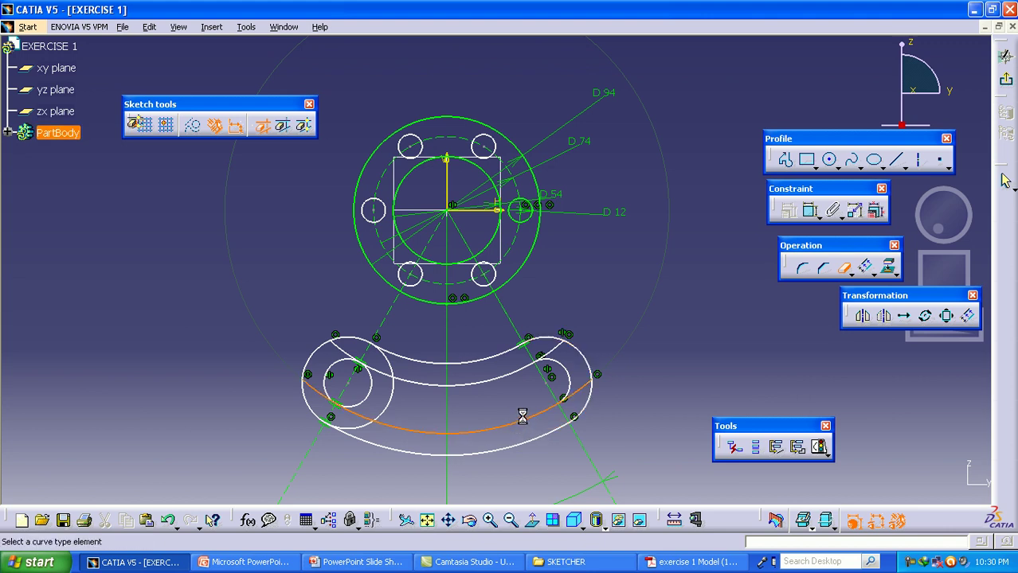
{"action": "key", "text": "Delete"}
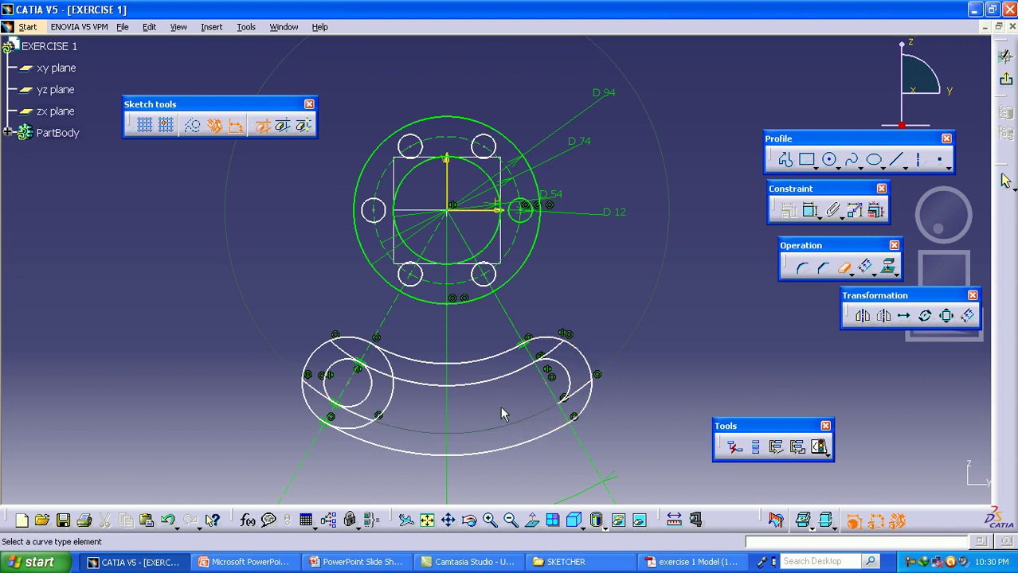
{"action": "left_click", "coordinate": [845, 270]}
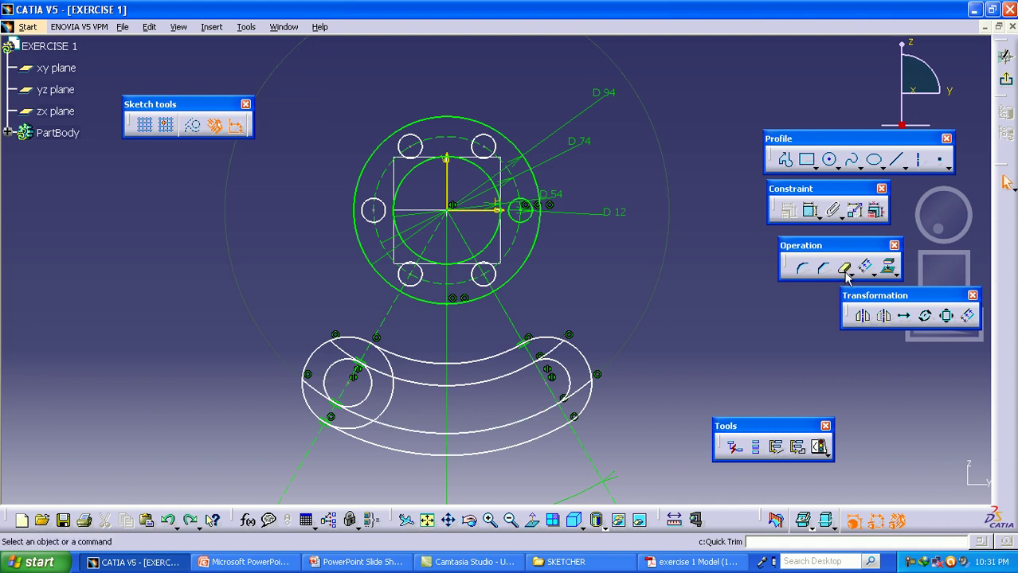
{"action": "left_click", "coordinate": [385, 398]}
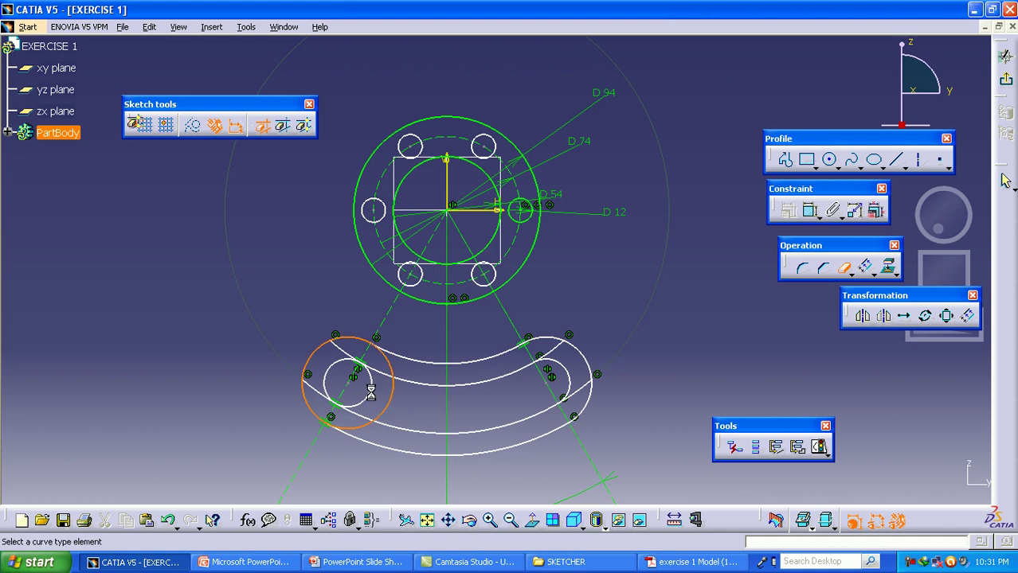